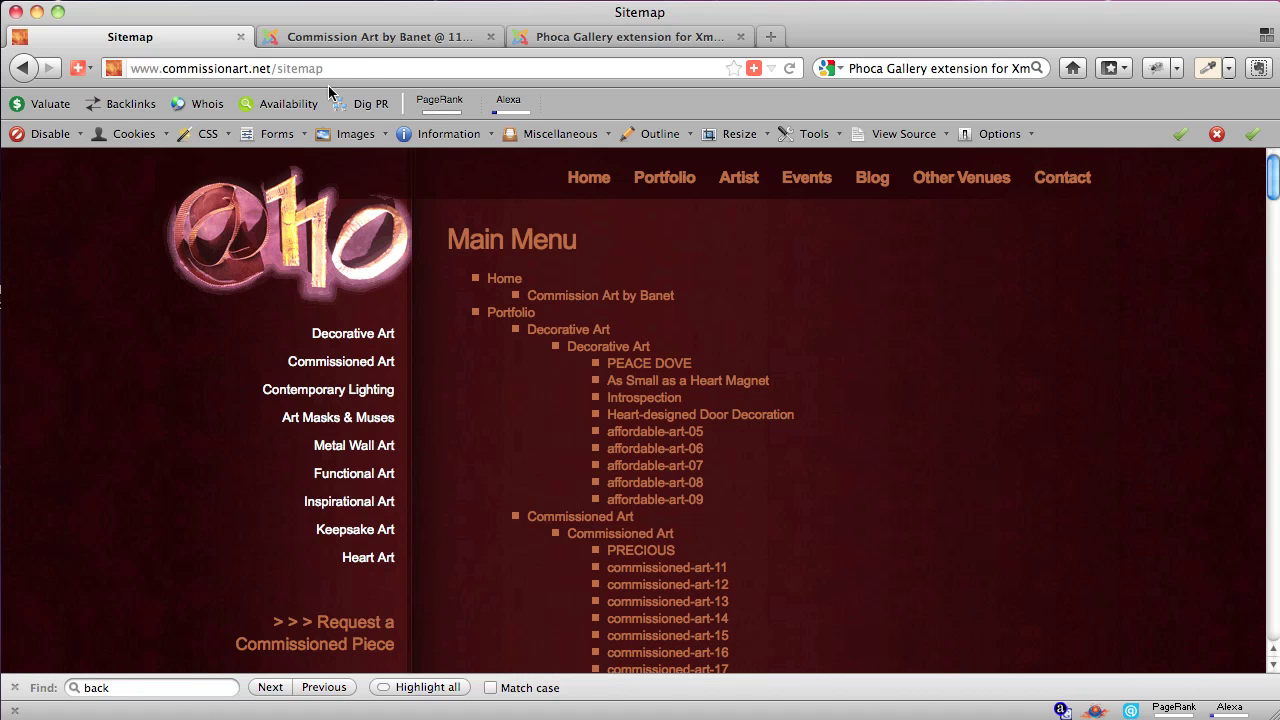
Switch to the Joomla administration page and open the Phoca Gallery image list.
left_click(358, 38)
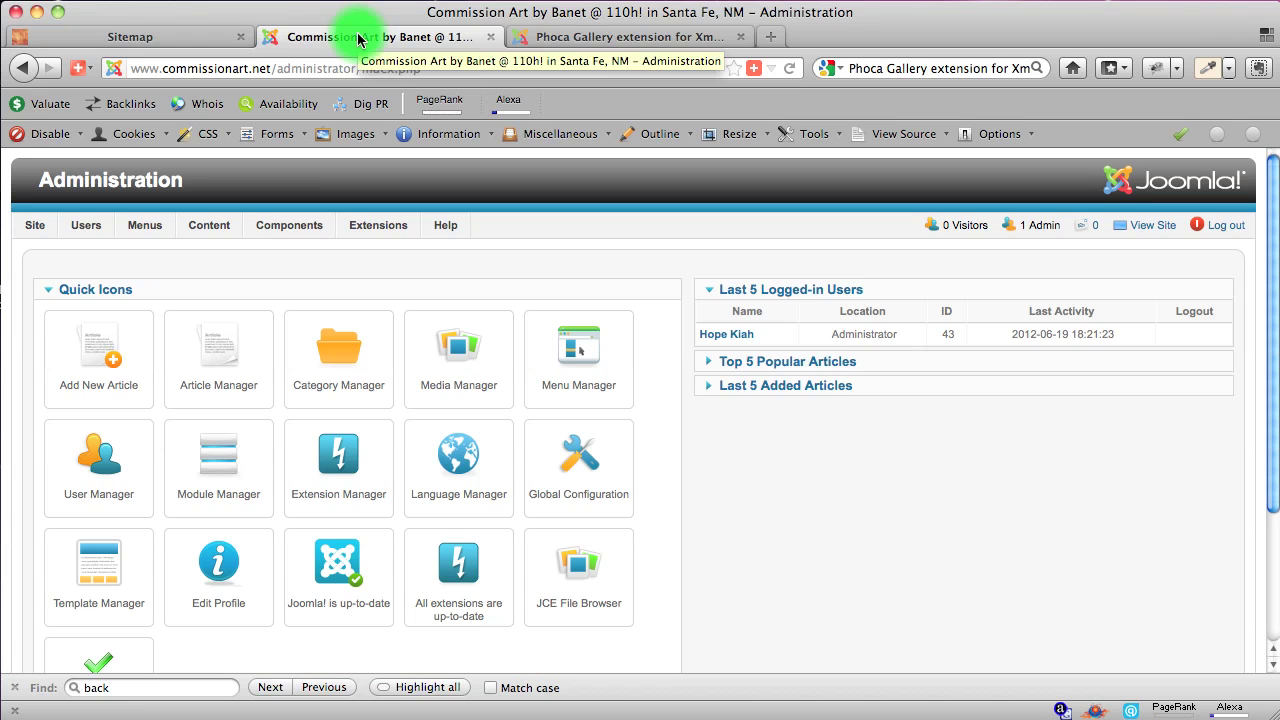
left_click_drag(216, 68, 442, 72)
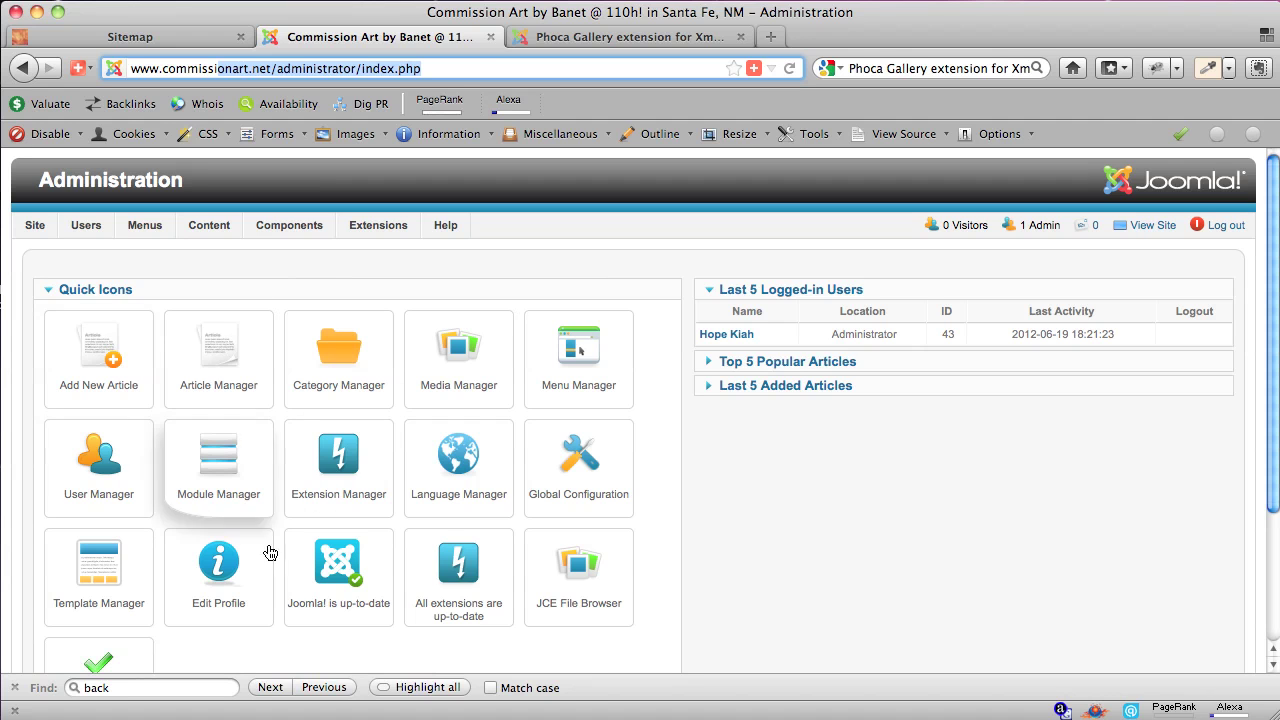
mouse_move(295, 225)
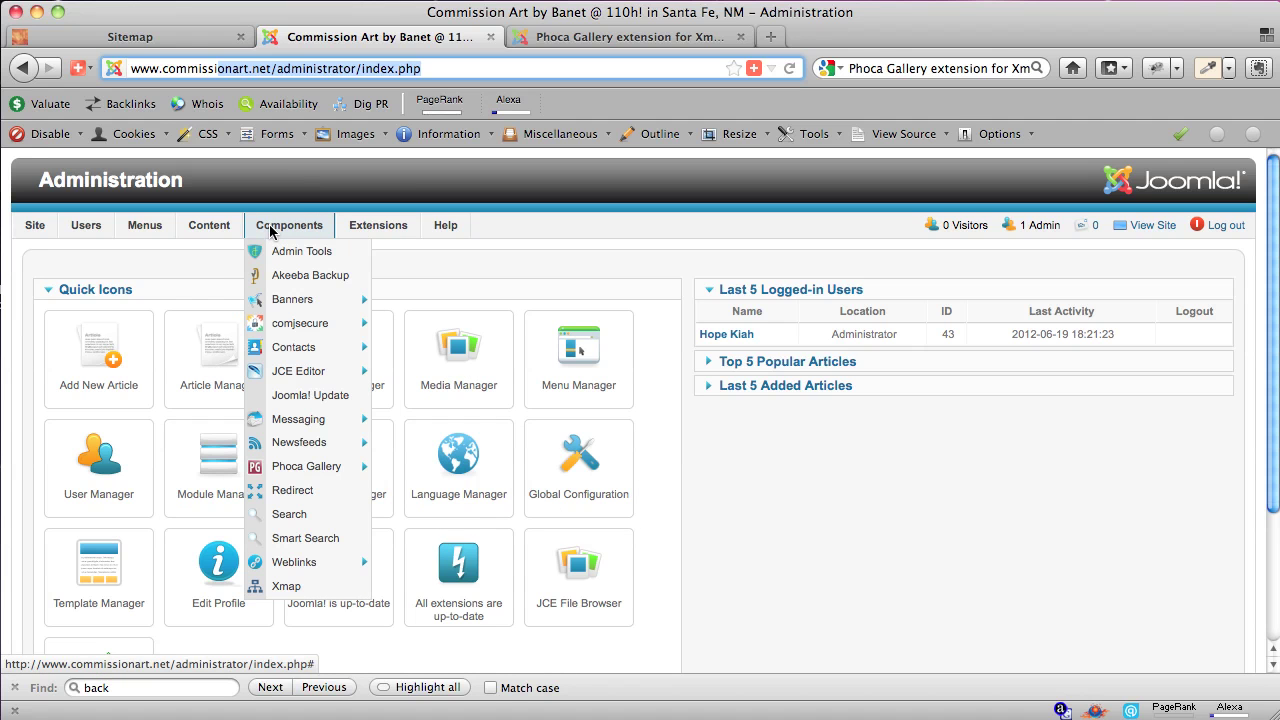
mouse_move(297, 466)
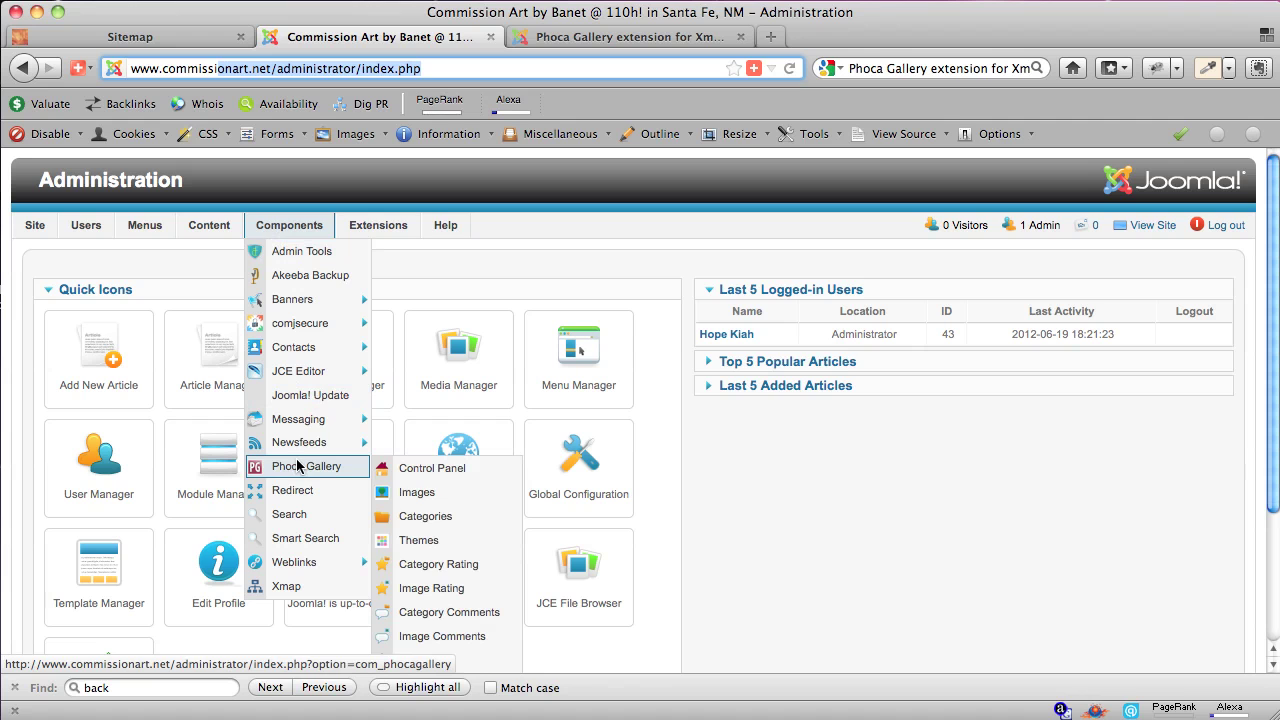
left_click(436, 502)
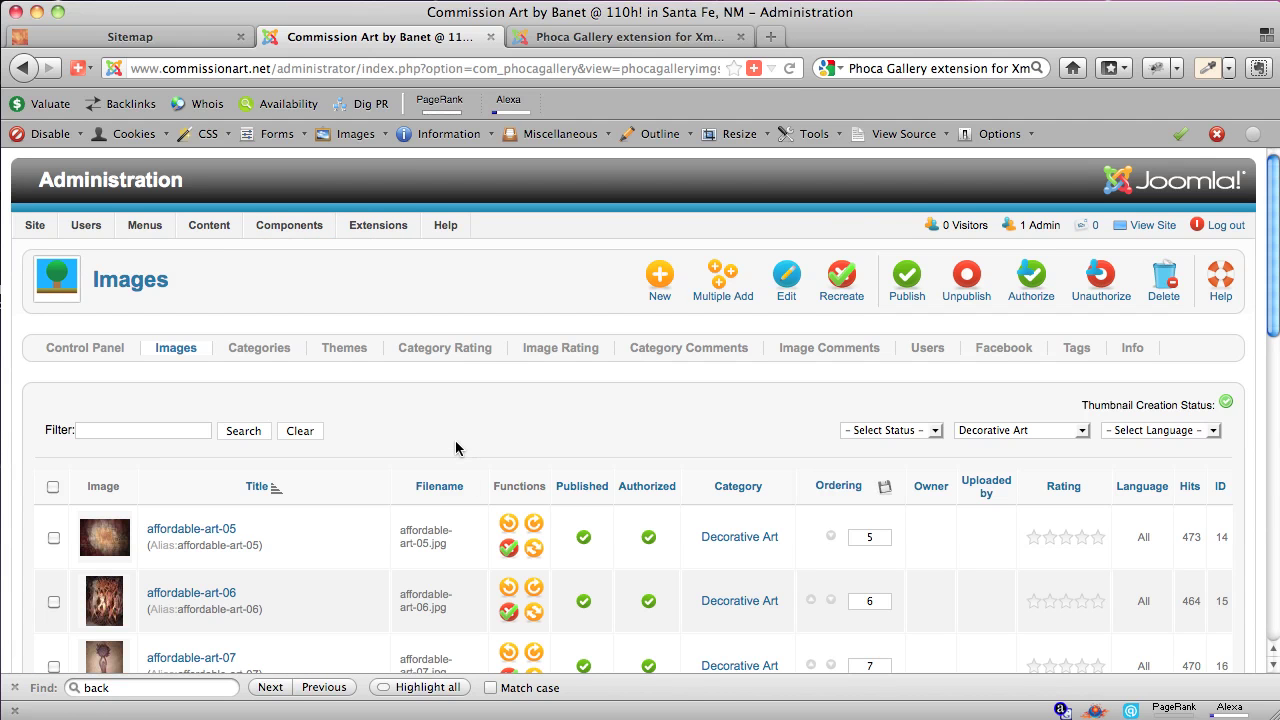
scroll(455, 447, "down", 10)
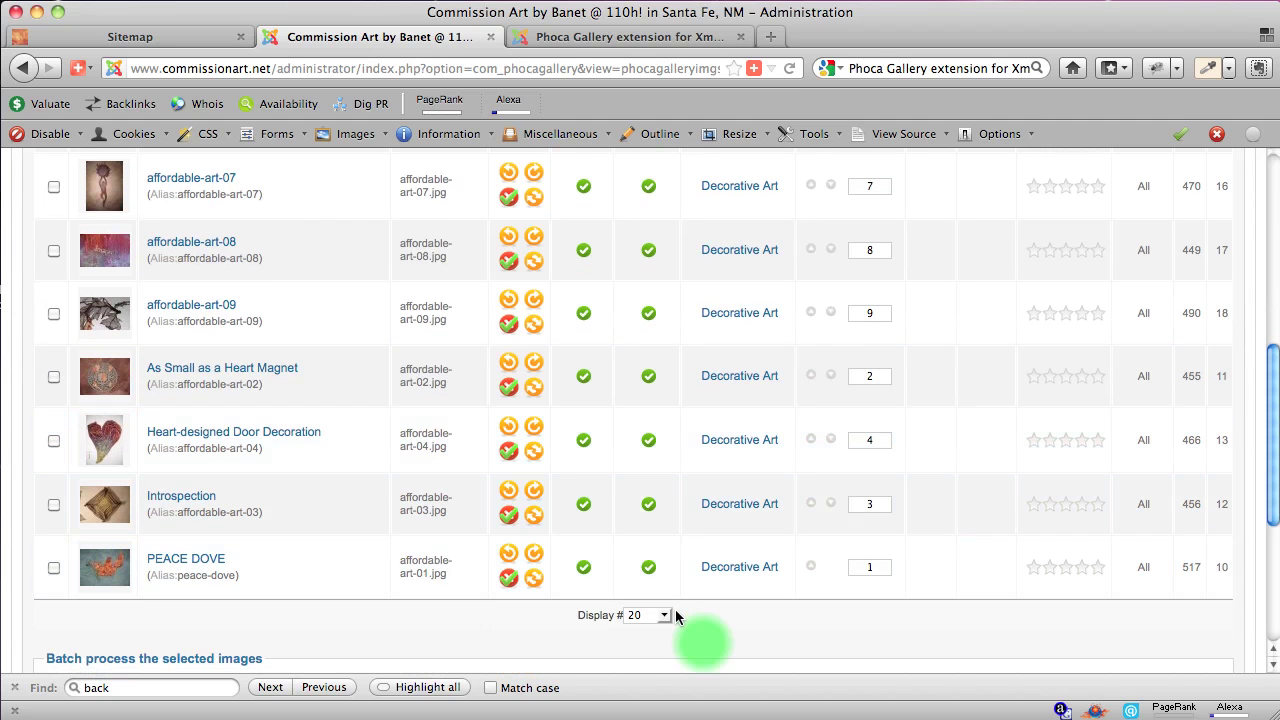
left_click(661, 614)
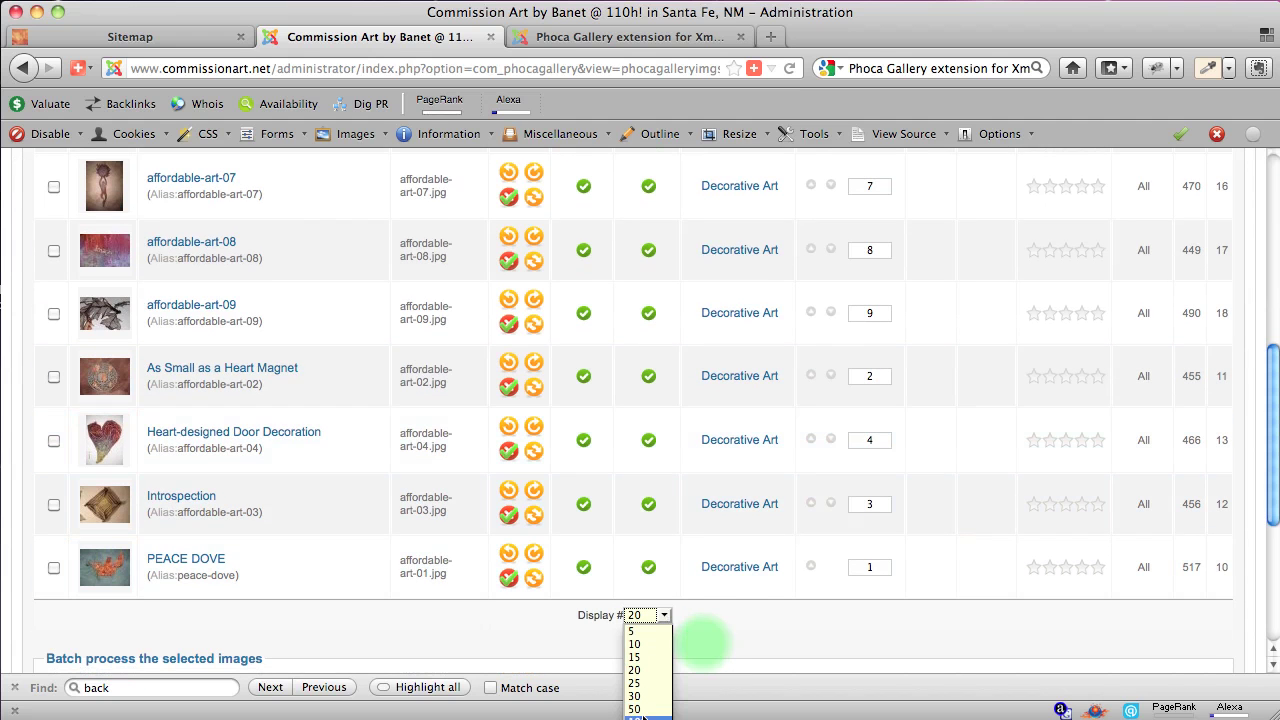
left_click(721, 619)
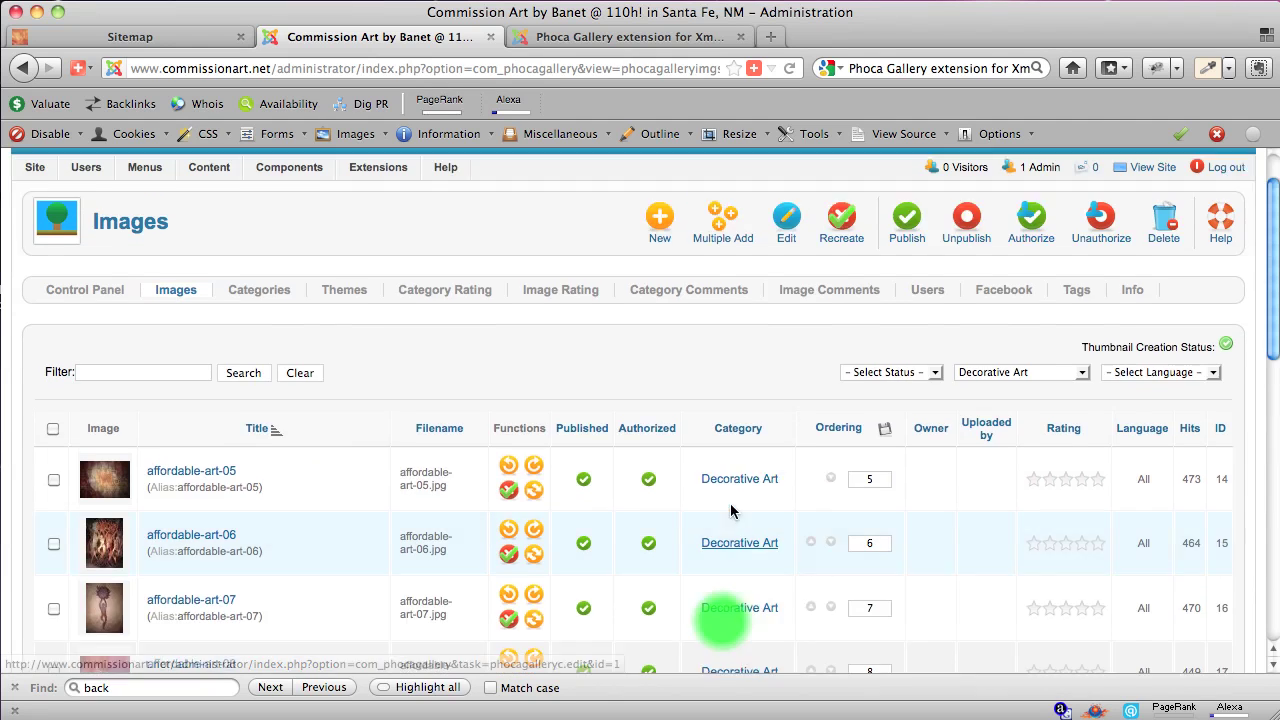
scroll(800, 490, "up", 1)
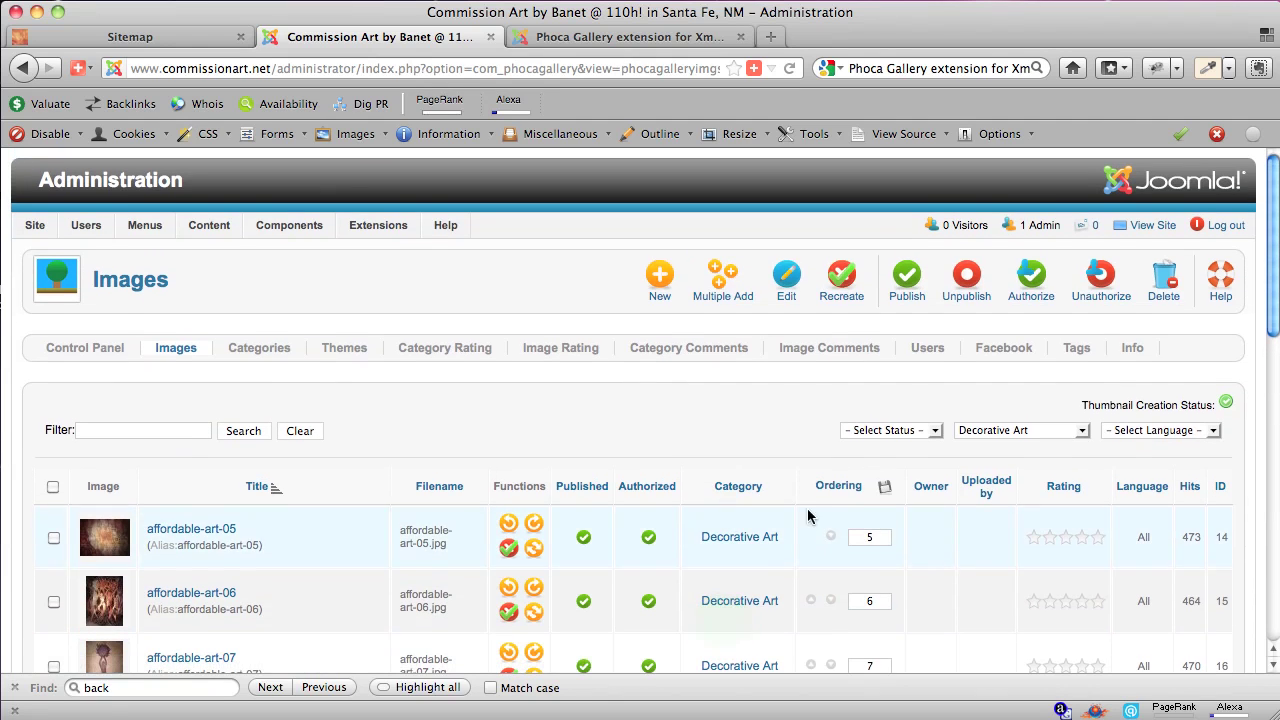
Filter the gallery images by the Decorative Art category and open affordable-art-05 for editing.
left_click(978, 431)
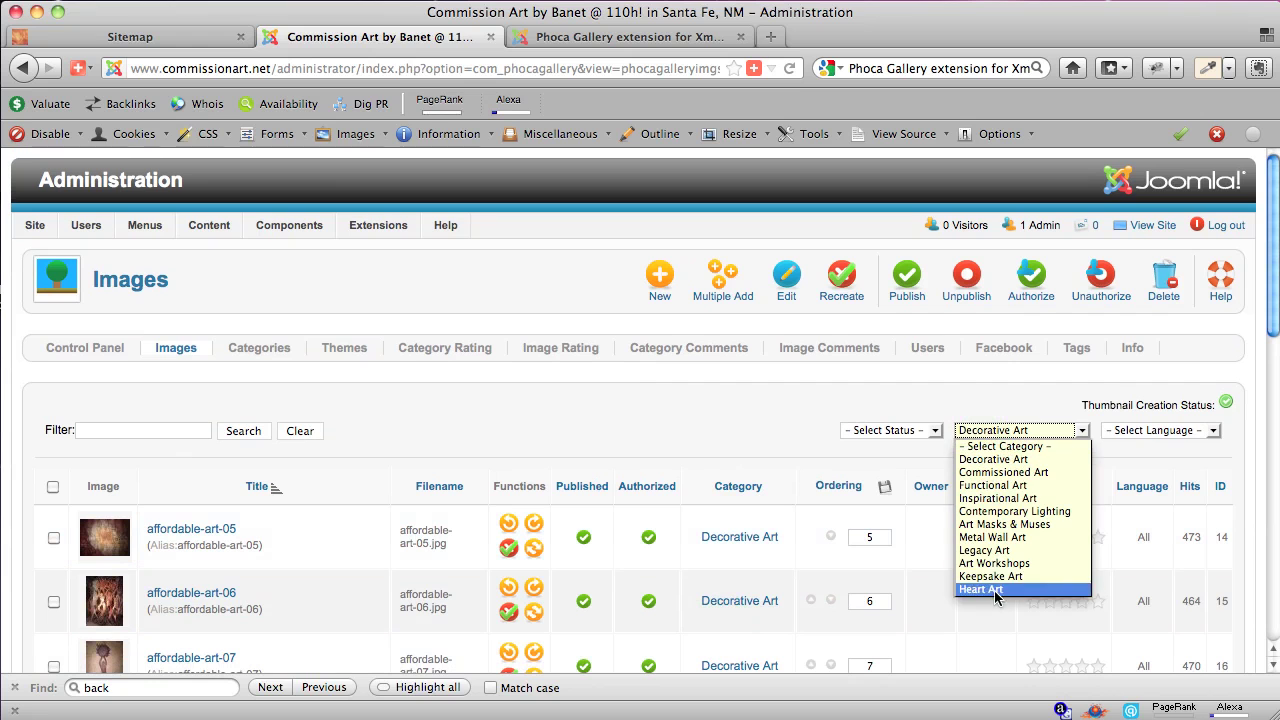
left_click(1005, 459)
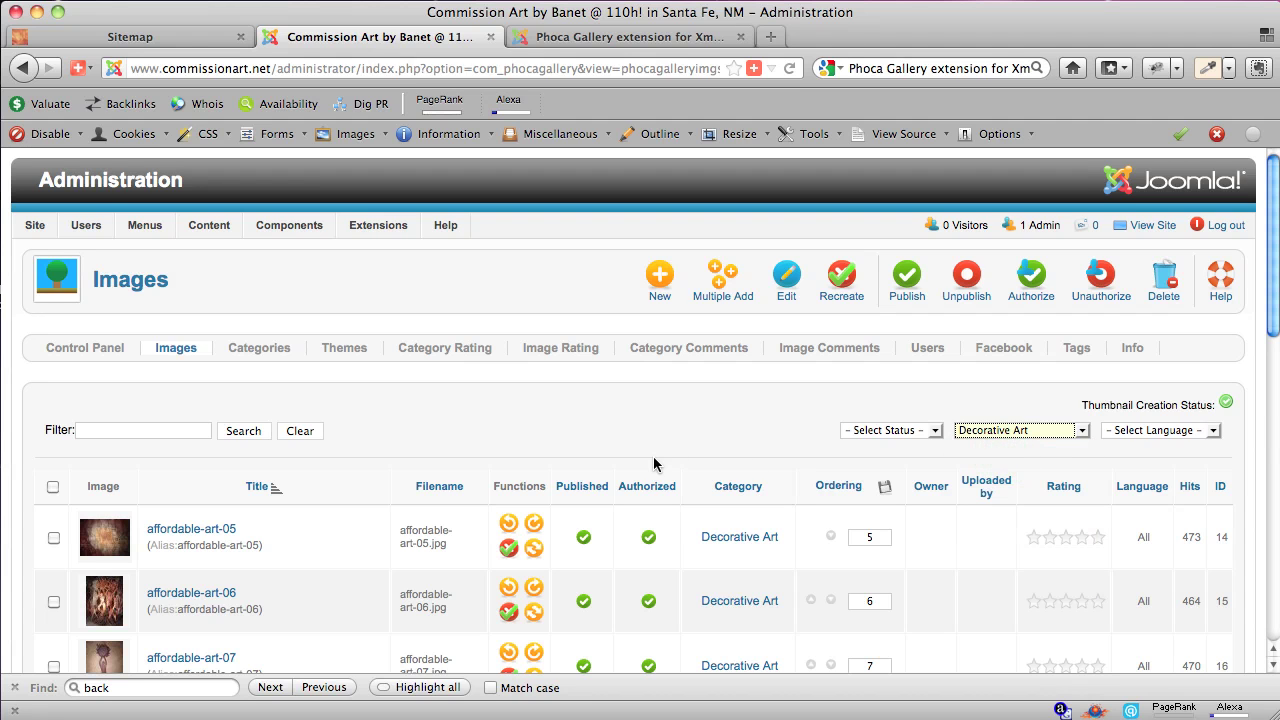
left_click(201, 530)
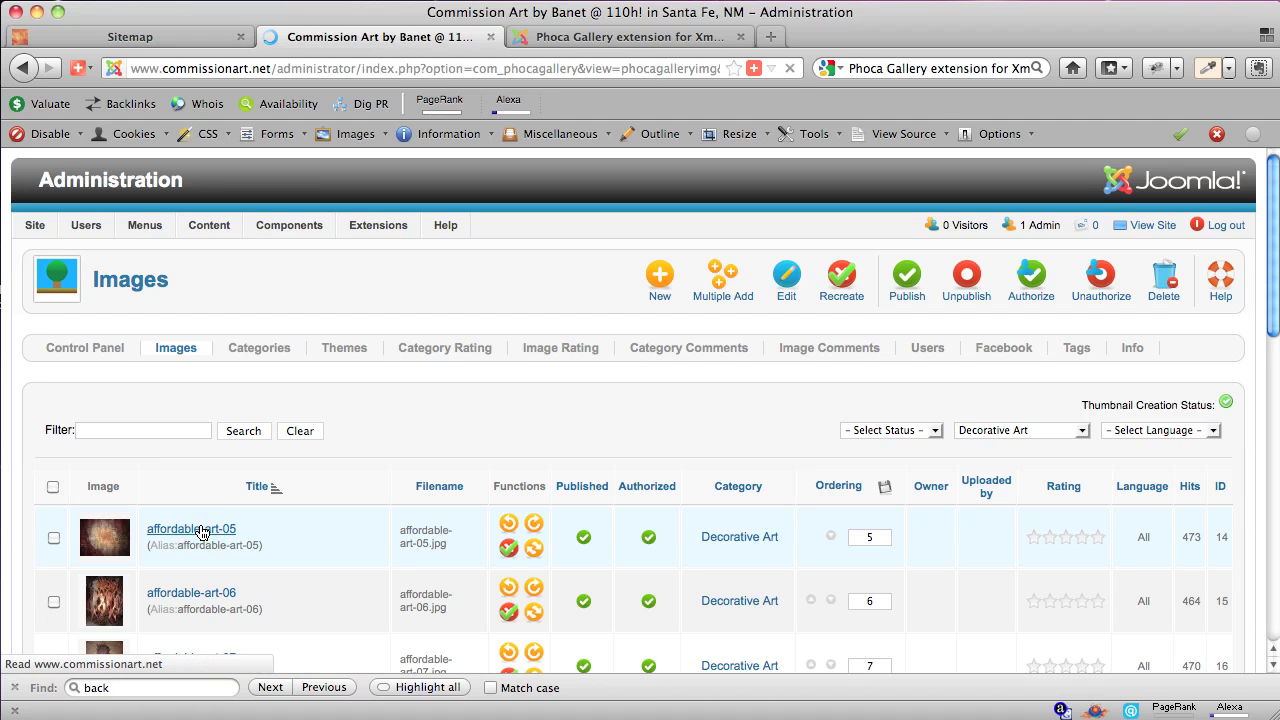
left_click(201, 530)
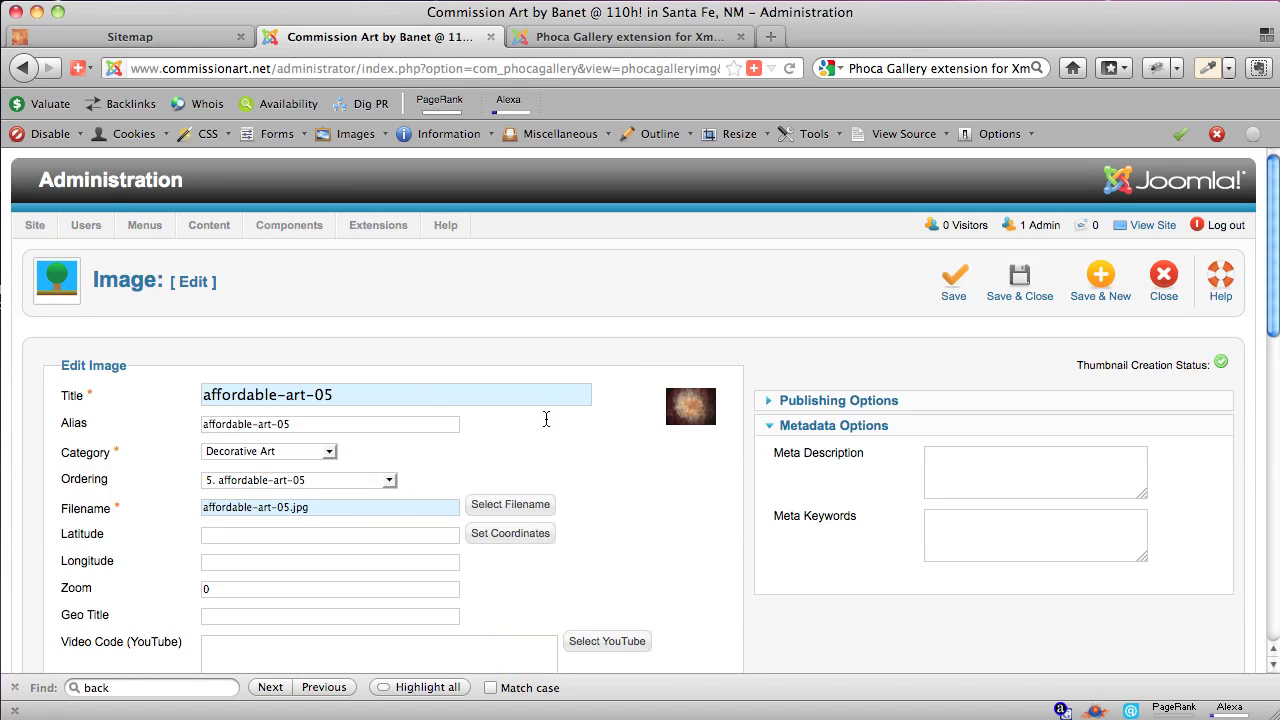
Replace the image title with "Nebula Decorative Art Piece".
triple_click(354, 401)
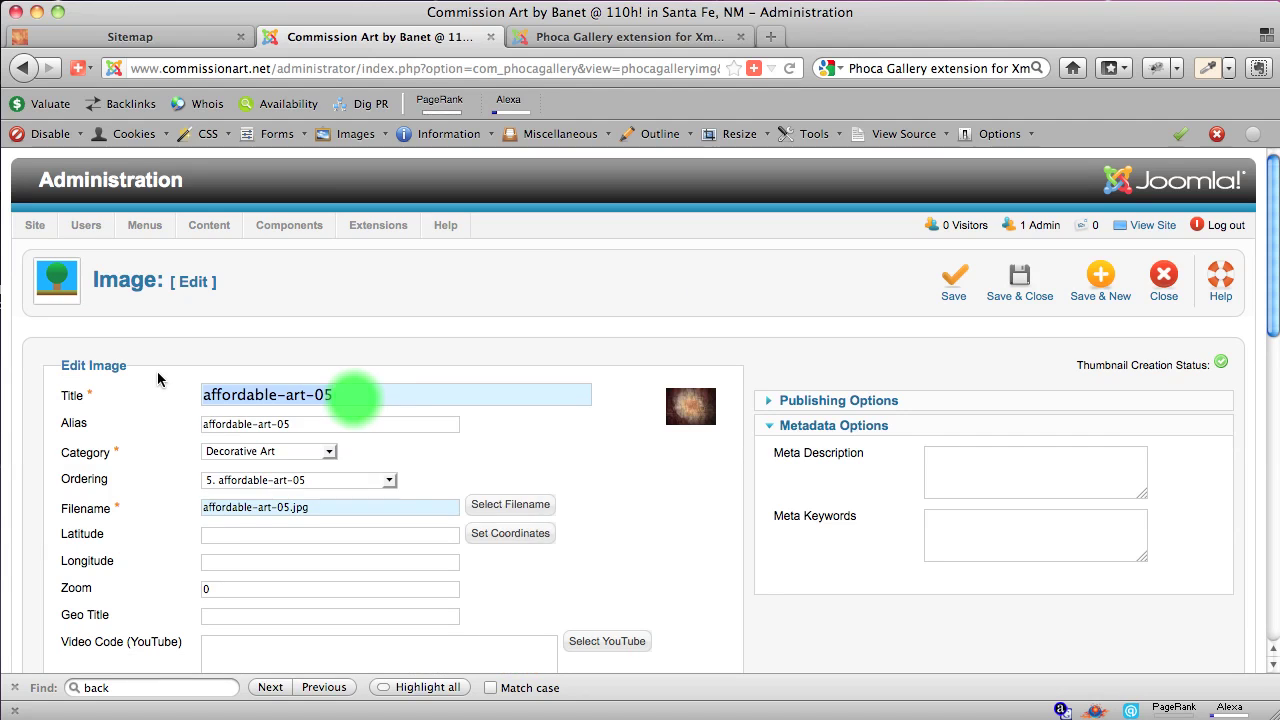
type("Neb")
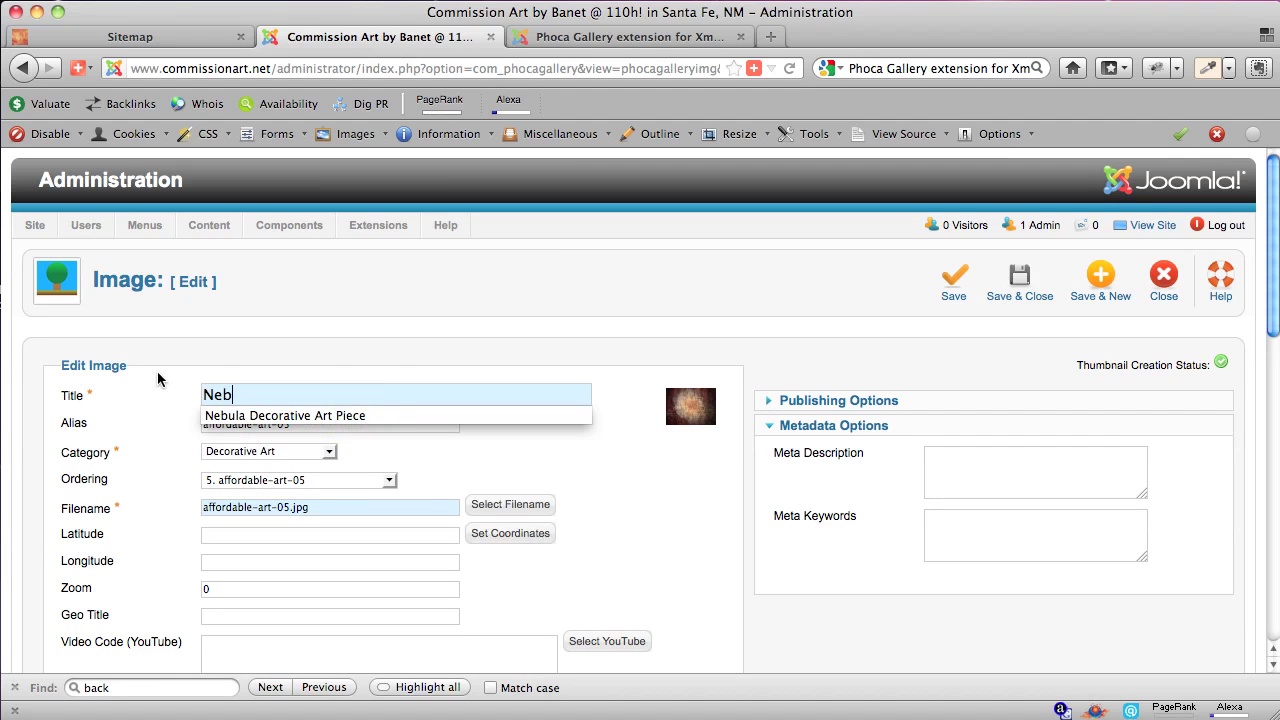
key("Down")
key("Return")
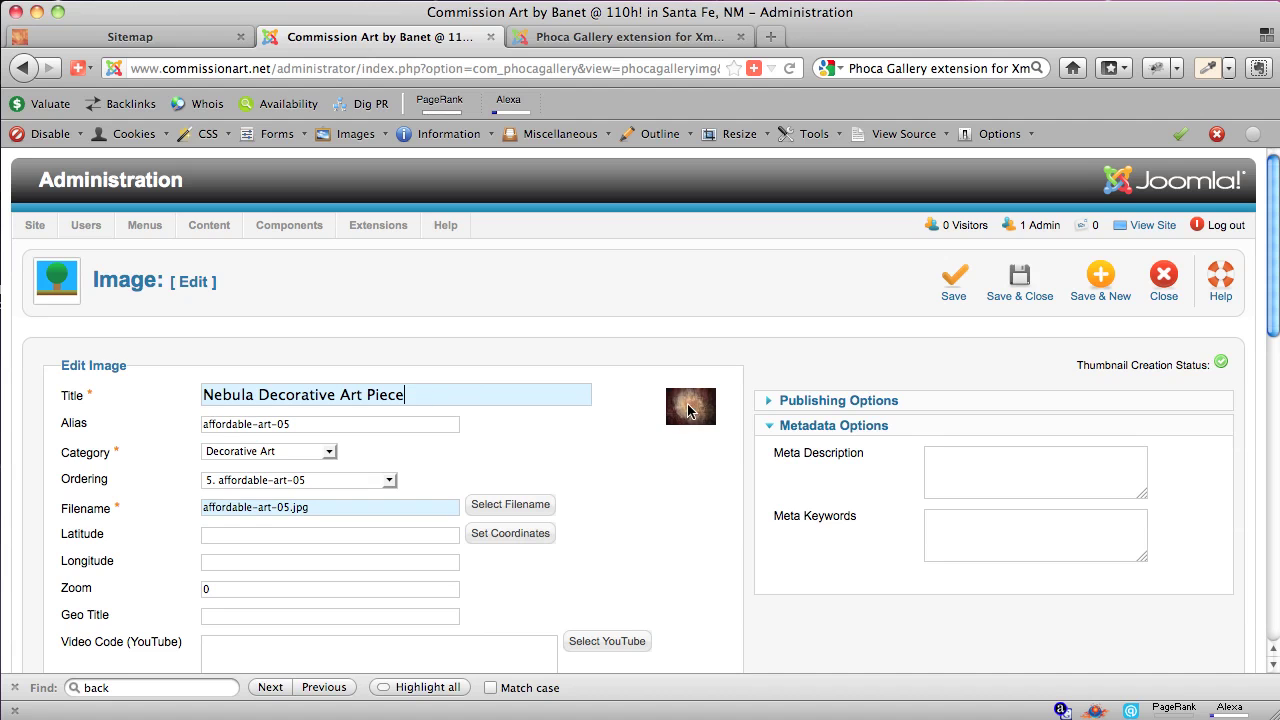
left_click(218, 400)
double_click(218, 400)
left_click(222, 400)
left_click(257, 400)
left_click_drag(257, 400, 408, 400)
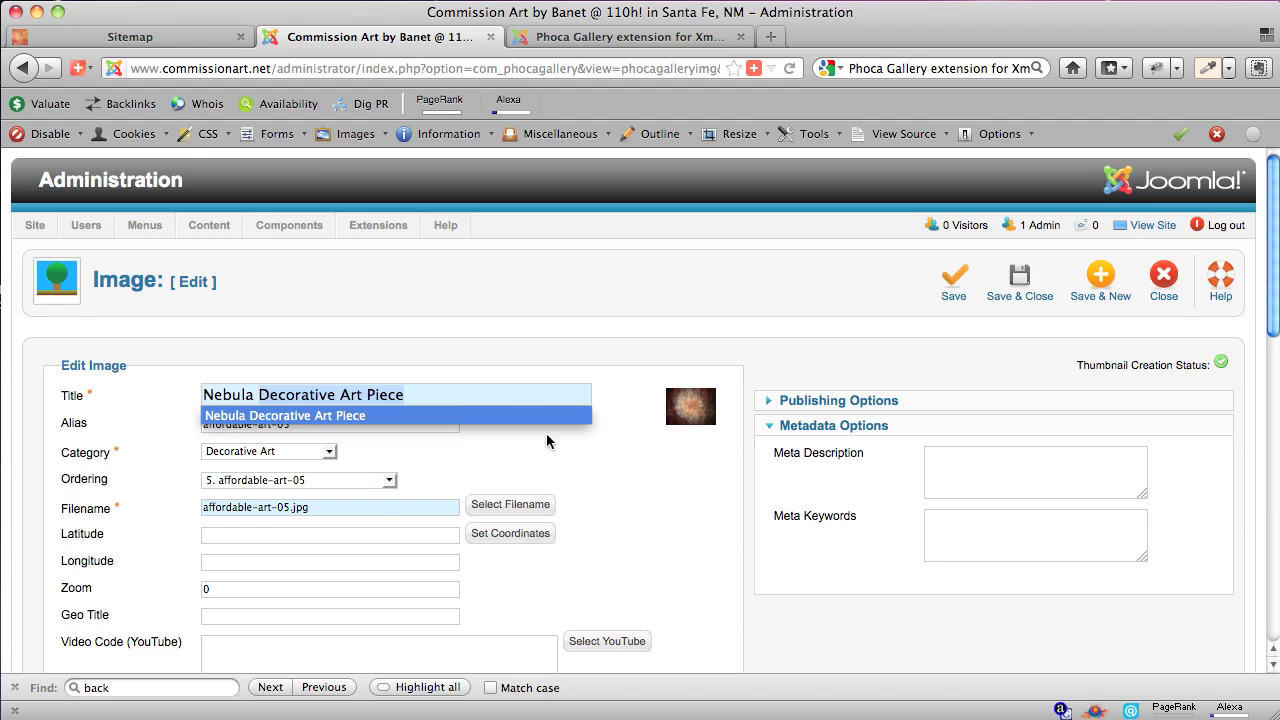
left_click(632, 499)
Enter "This decorative art piece was inspired by some NASA photos." as the image's description.
scroll(632, 499, "down", 1)
scroll(632, 507, "down", 15)
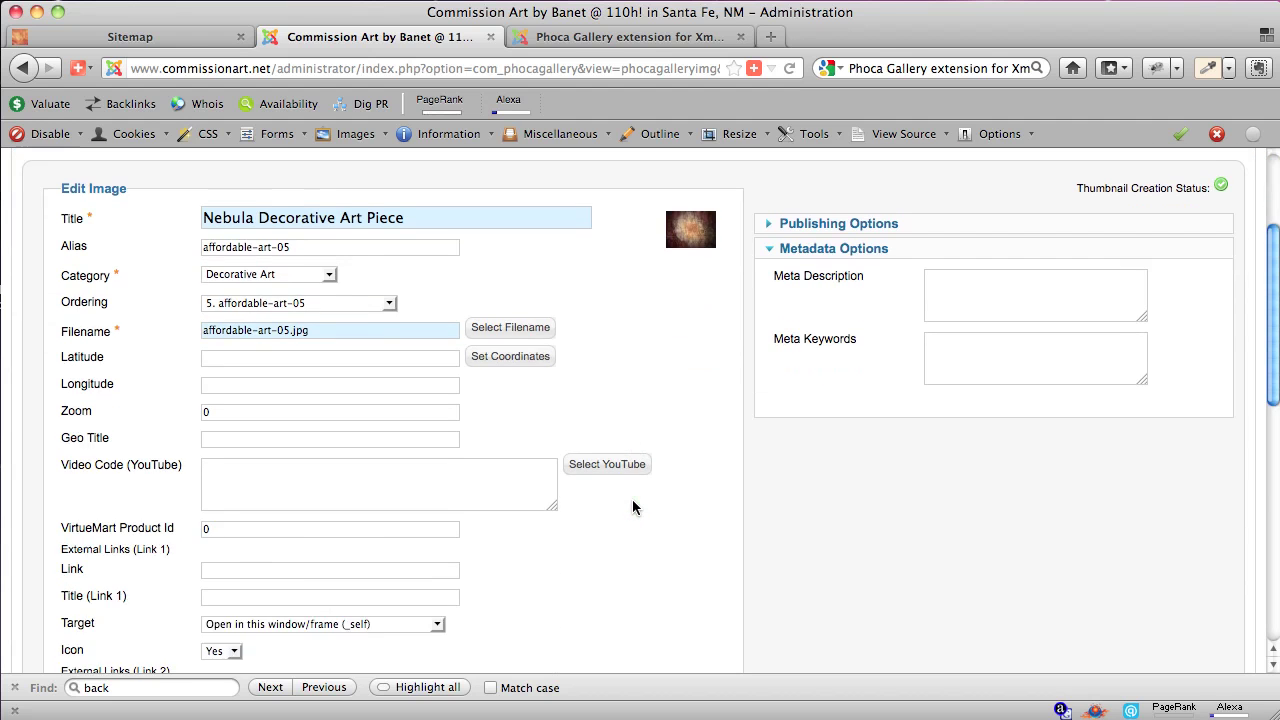
scroll(632, 507, "up", 14)
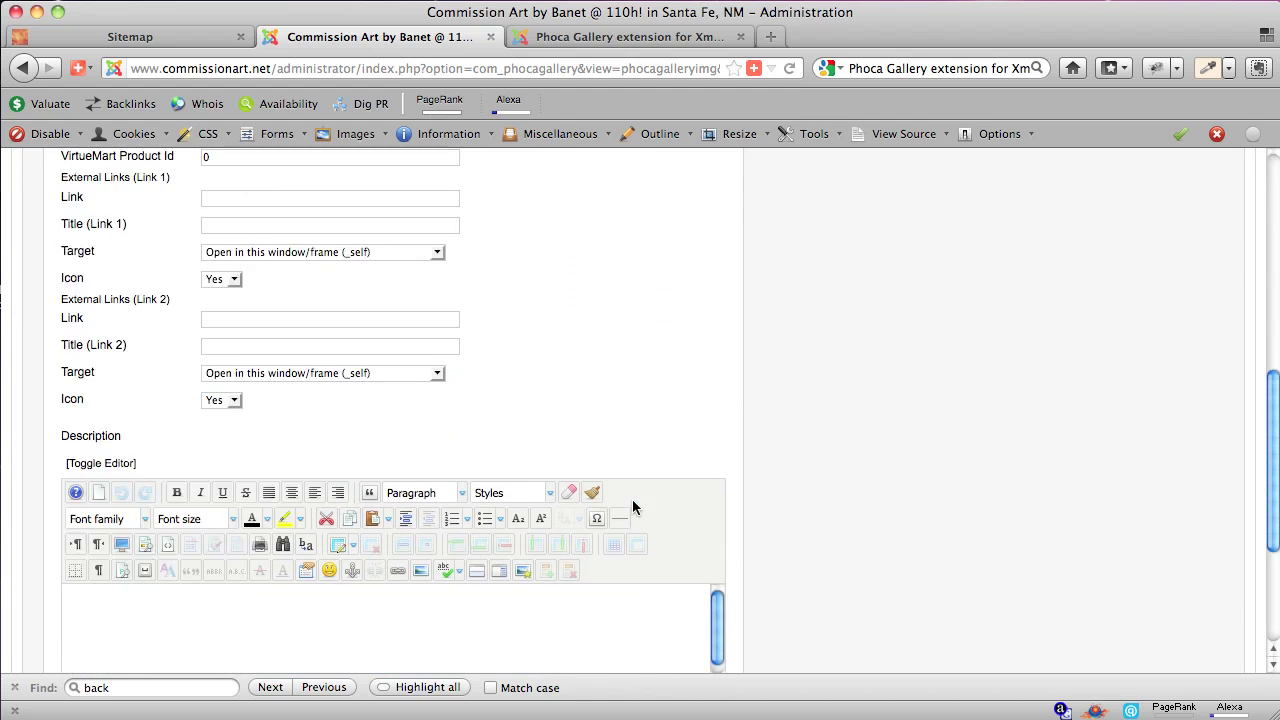
scroll(632, 507, "down", 7)
scroll(632, 507, "down", 8)
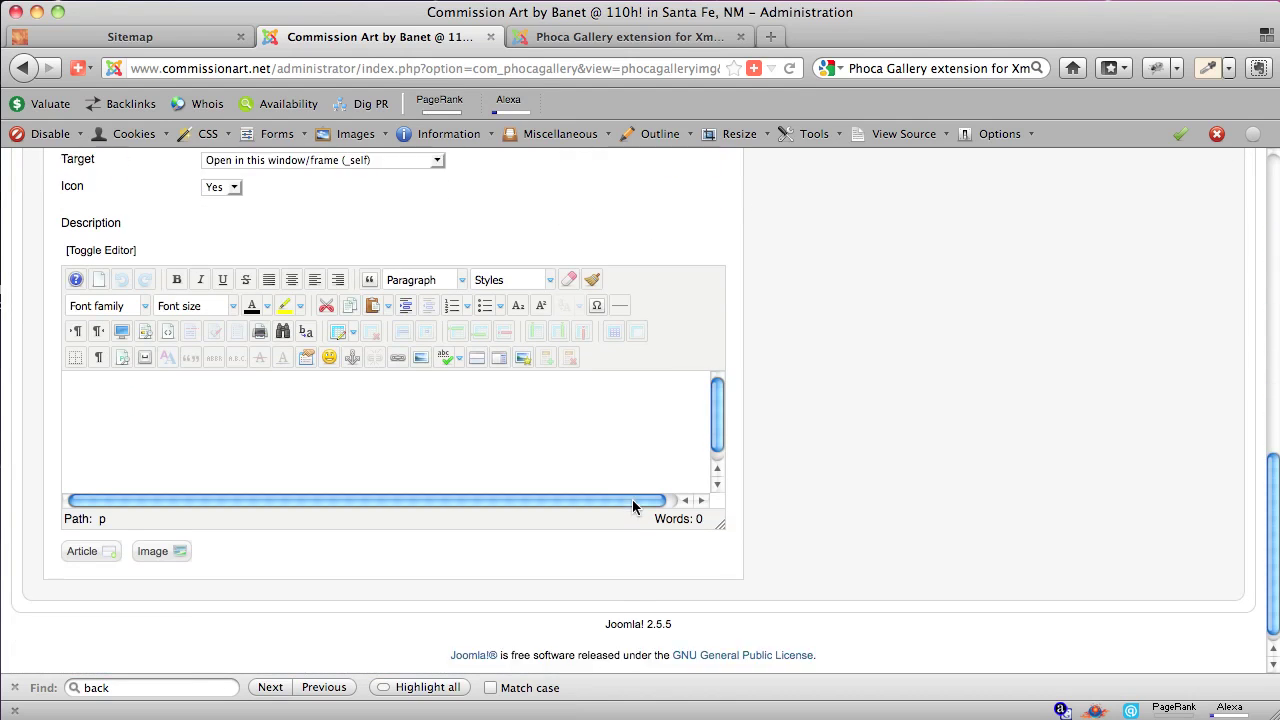
left_click(632, 499)
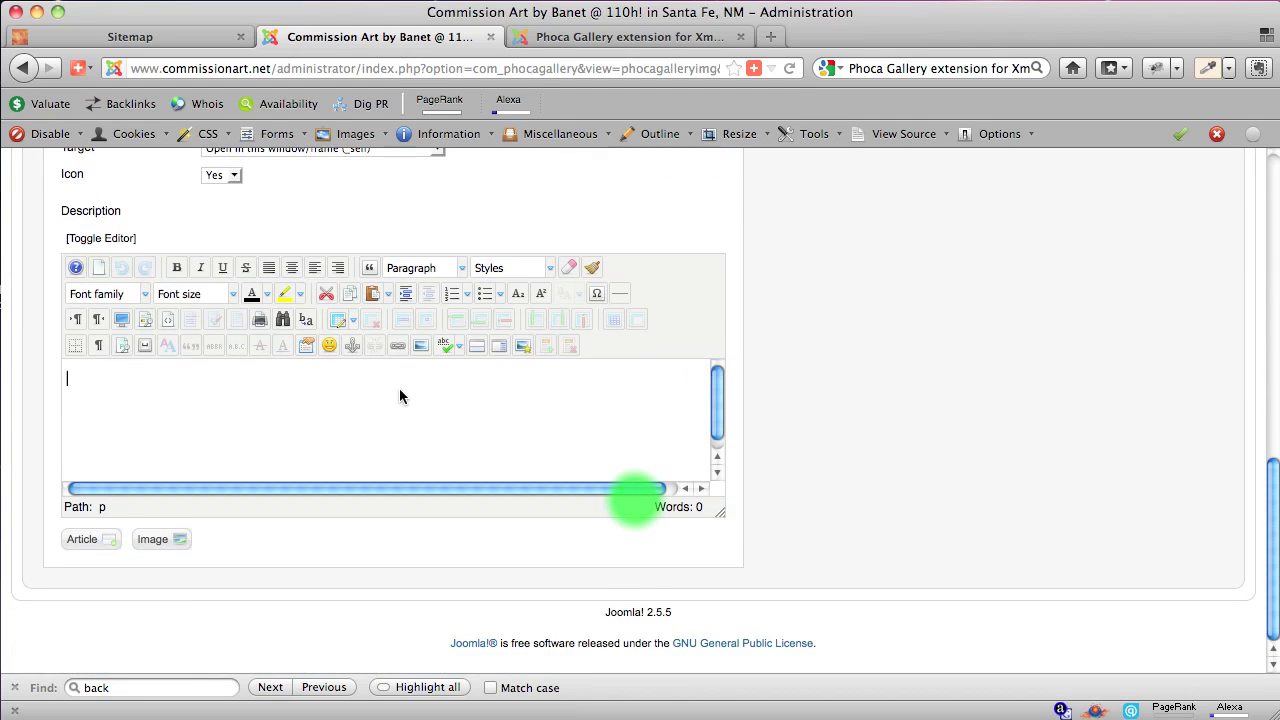
type("This decorative art piece was inspired by some ")
type("phot")
key("BackSpace")
key("BackSpace")
key("BackSpace")
key("BackSpace")
type("HN")
key("BackSpace")
key("BackSpace")
type("NA")
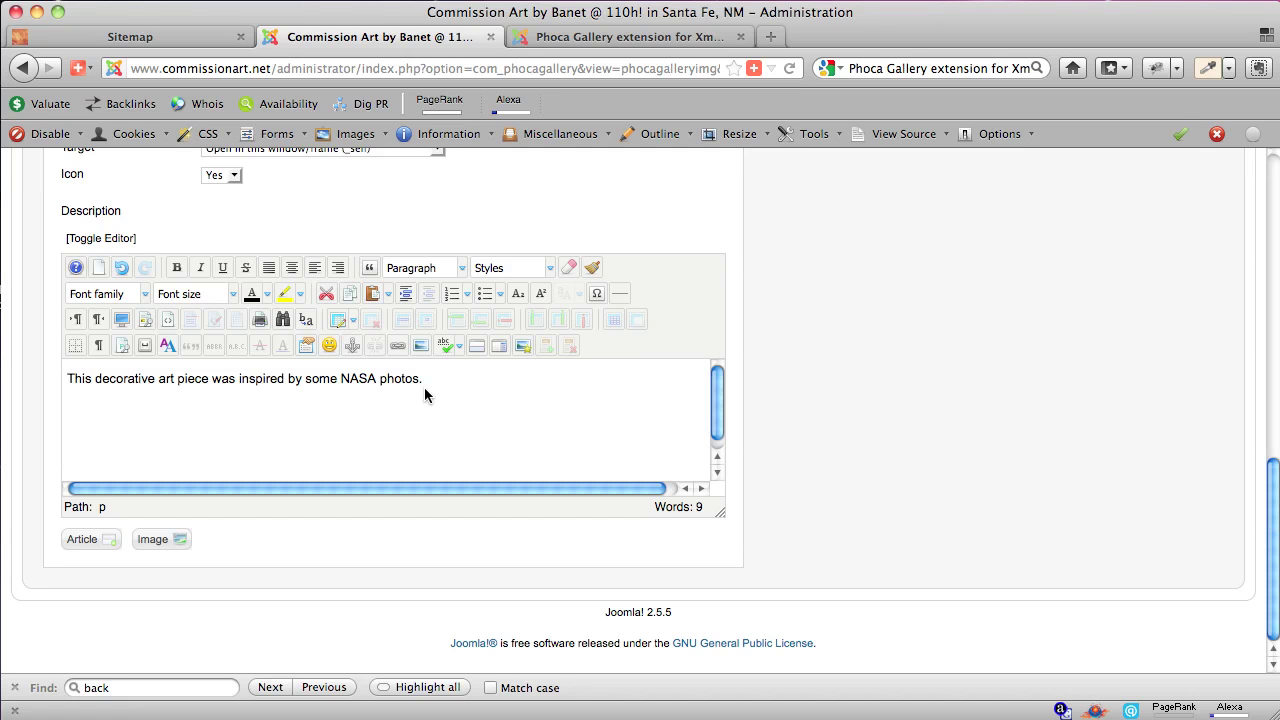
Copy the full description sentence into the image's Meta Description under the metadata options.
left_click_drag(424, 387, 66, 378)
left_click_drag(77, 378, 66, 380)
key("super+c")
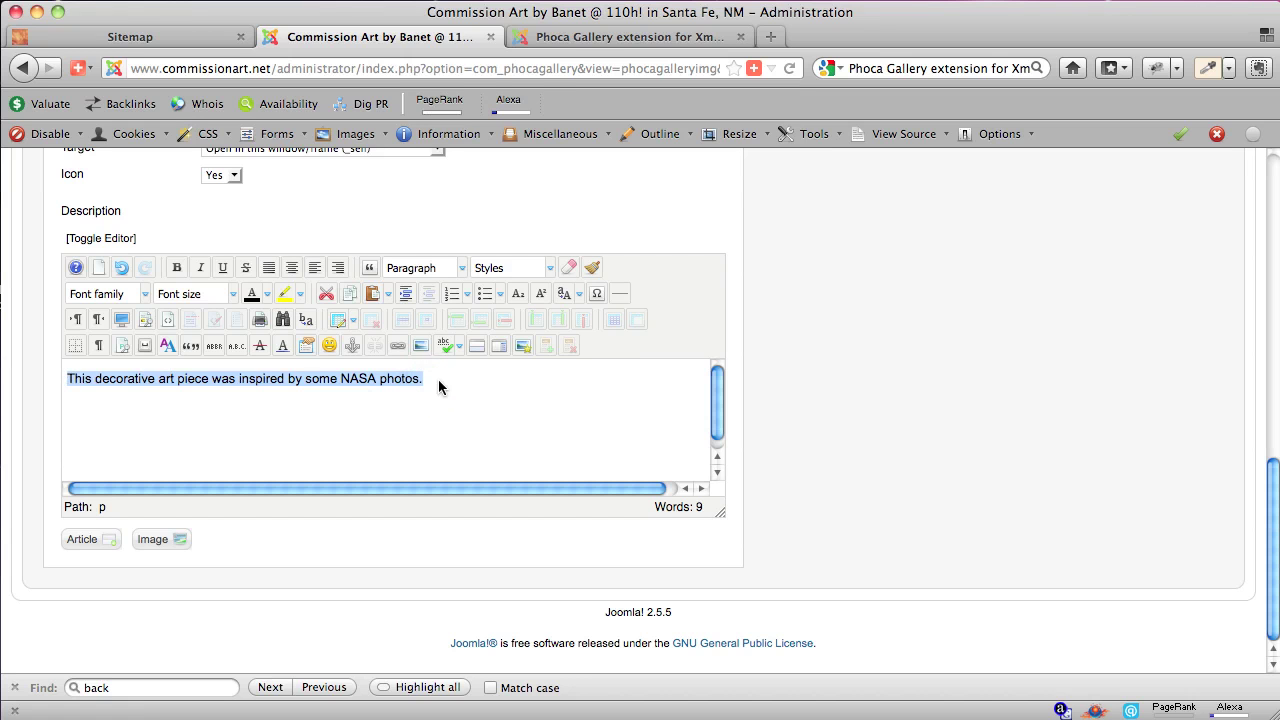
scroll(438, 387, "up", 5)
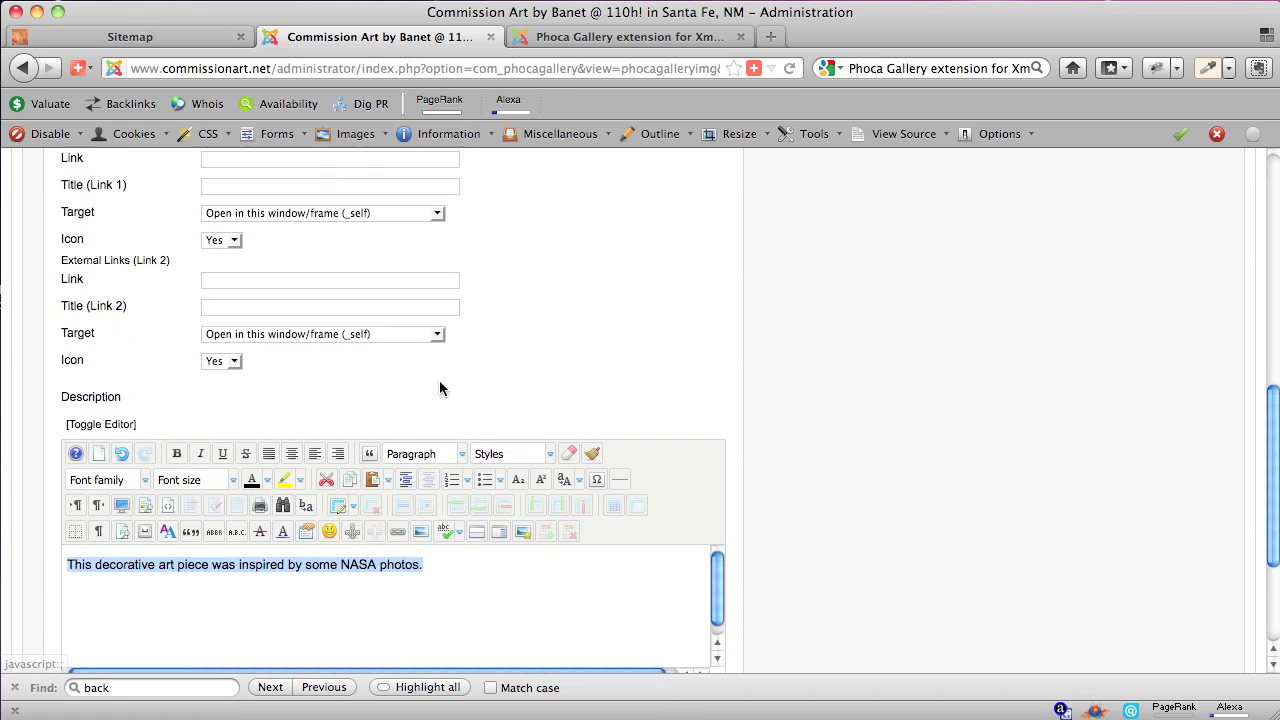
scroll(440, 387, "up", 3)
scroll(440, 387, "down", 5)
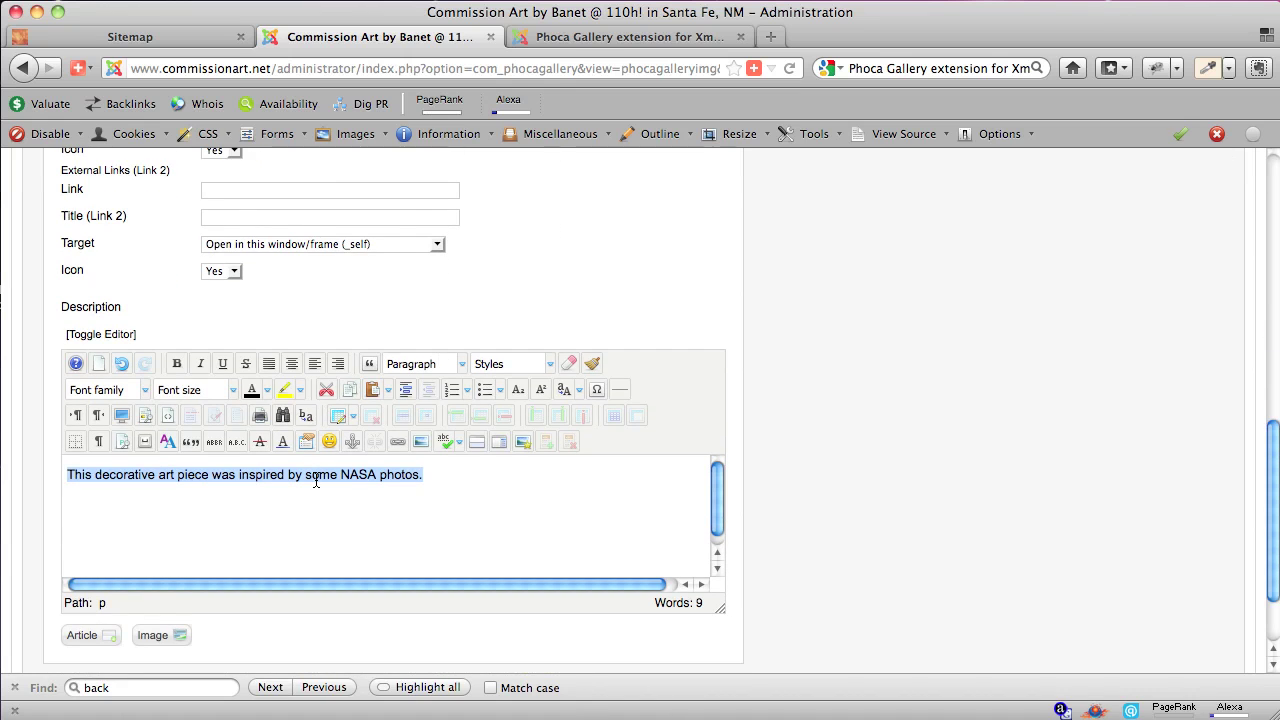
scroll(866, 410, "up", 6)
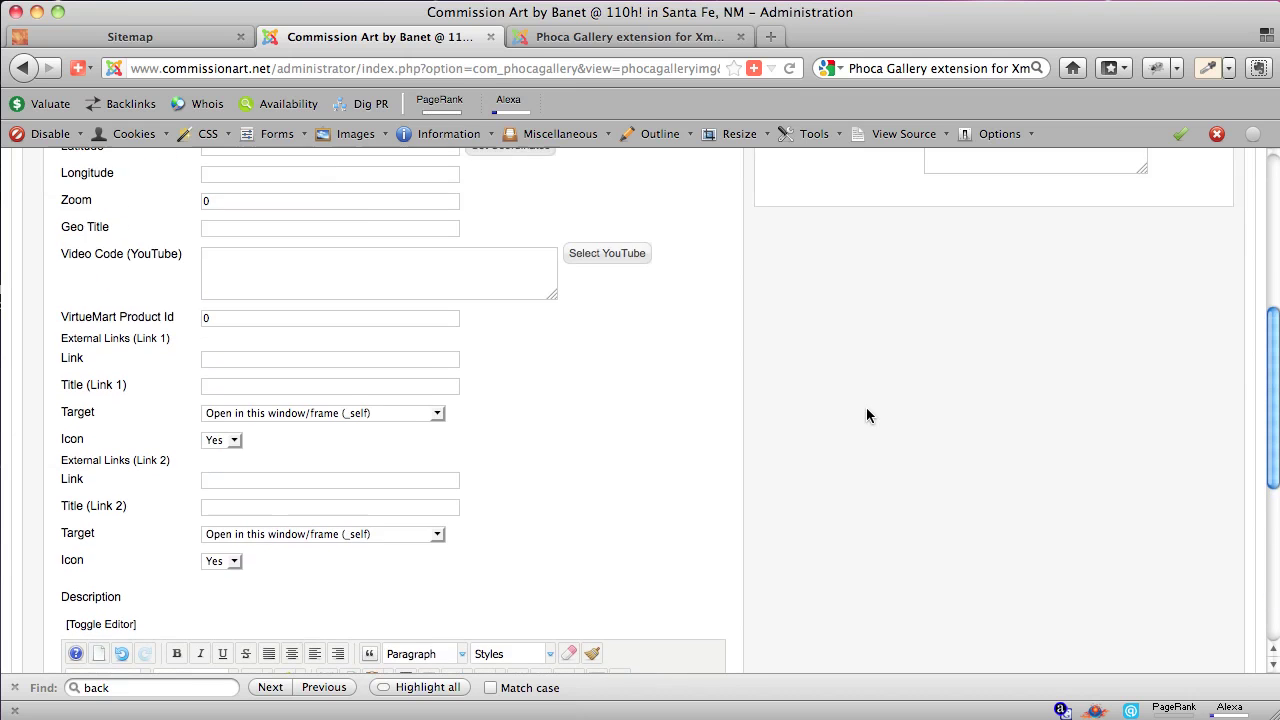
scroll(866, 412, "up", 4)
left_click(769, 232)
left_click(769, 234)
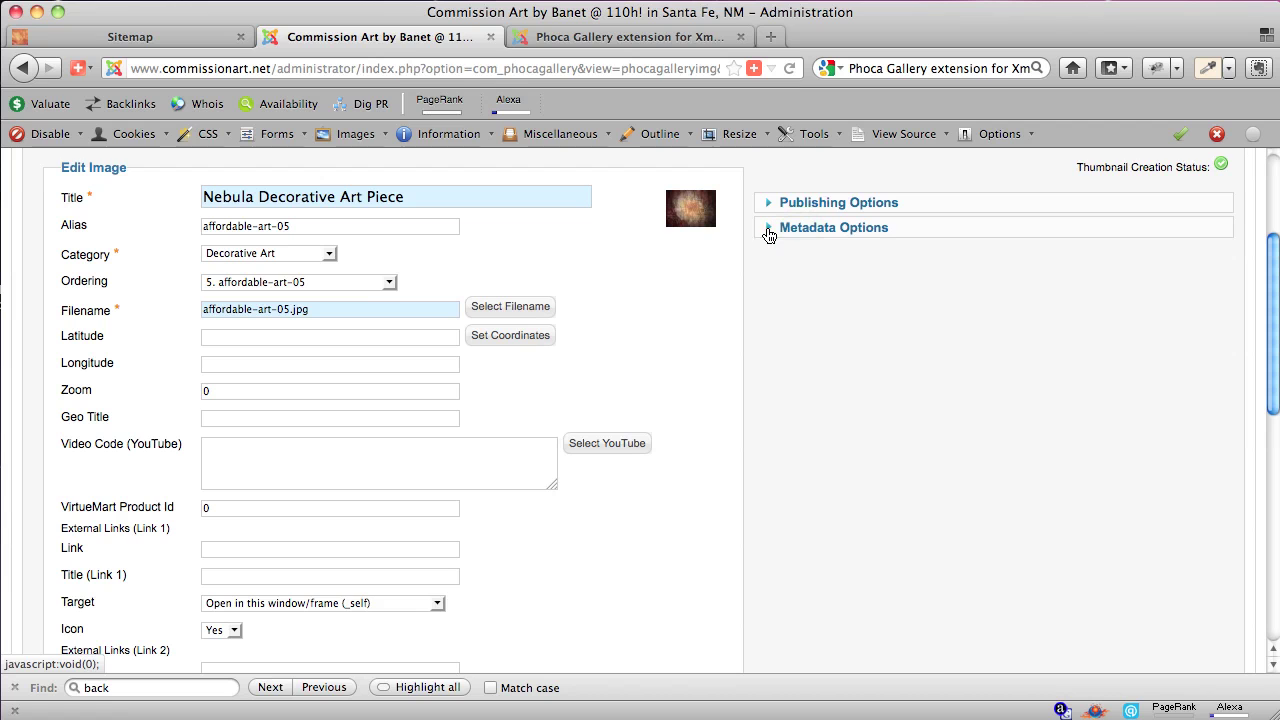
left_click(769, 234)
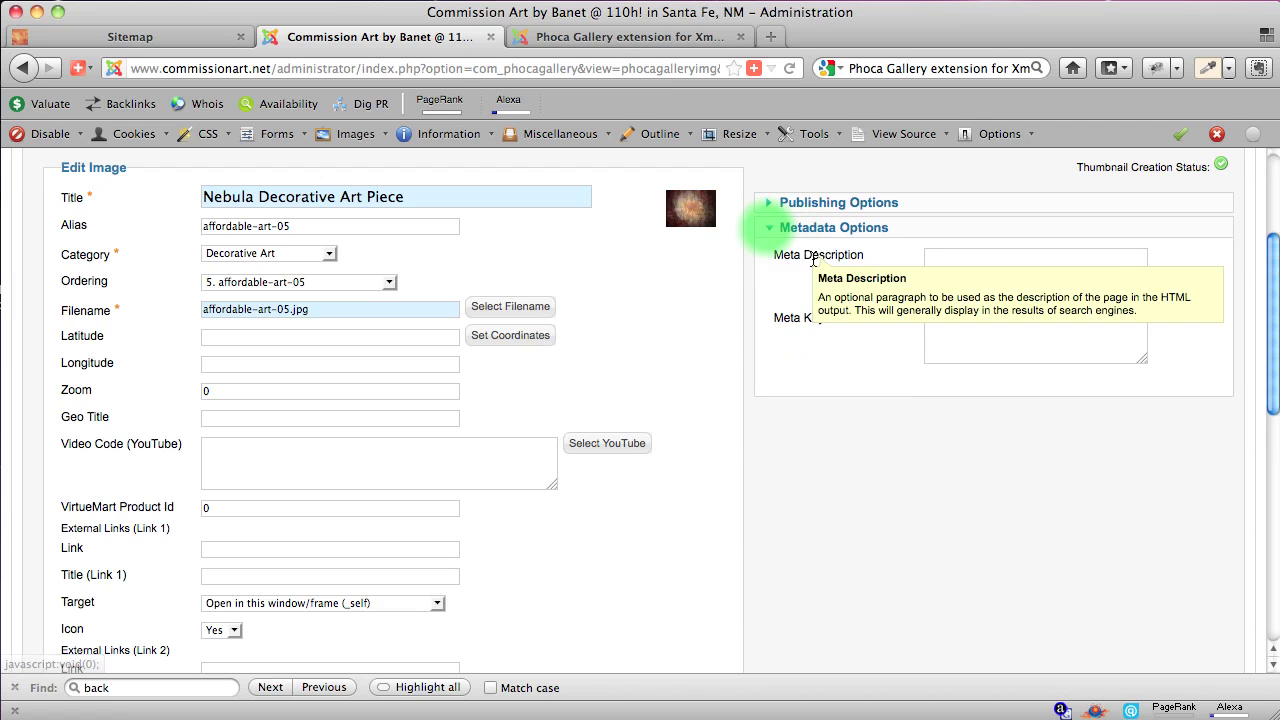
left_click(988, 264)
key("super+v")
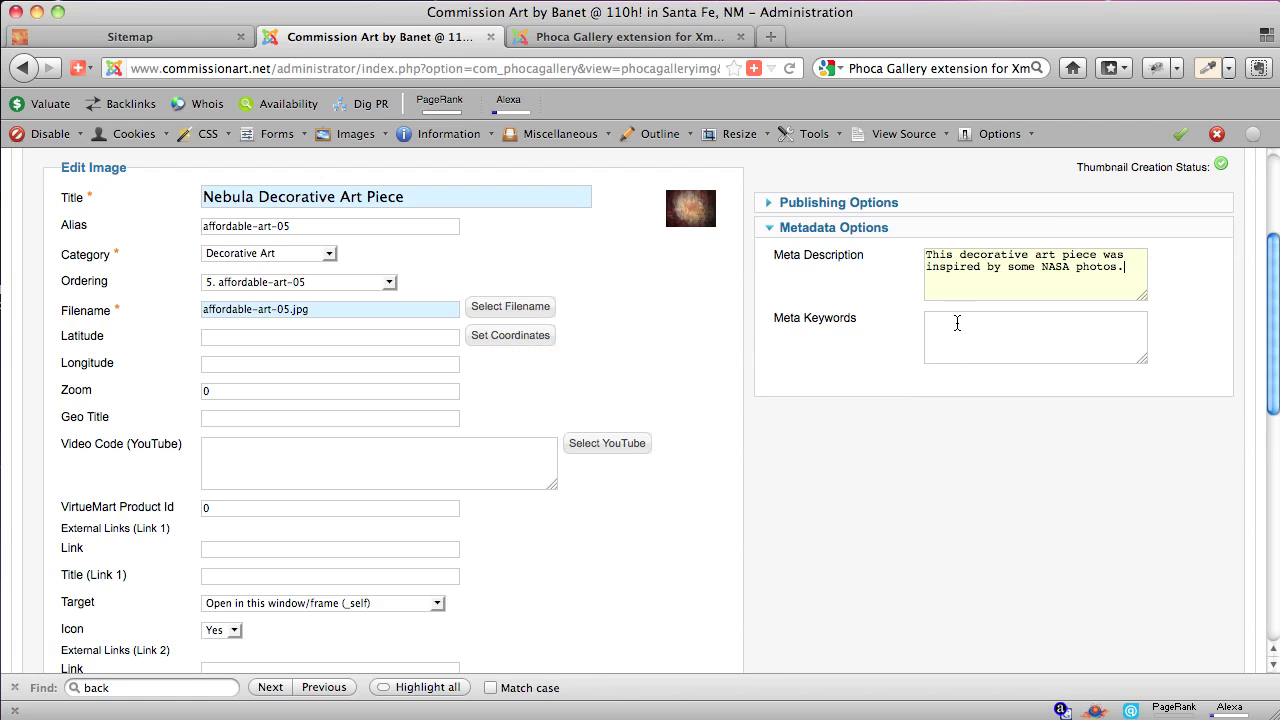
Copy "Decorative Art Piece" from the image title into the Meta Keywords.
left_click_drag(405, 197, 260, 199)
key("super+c")
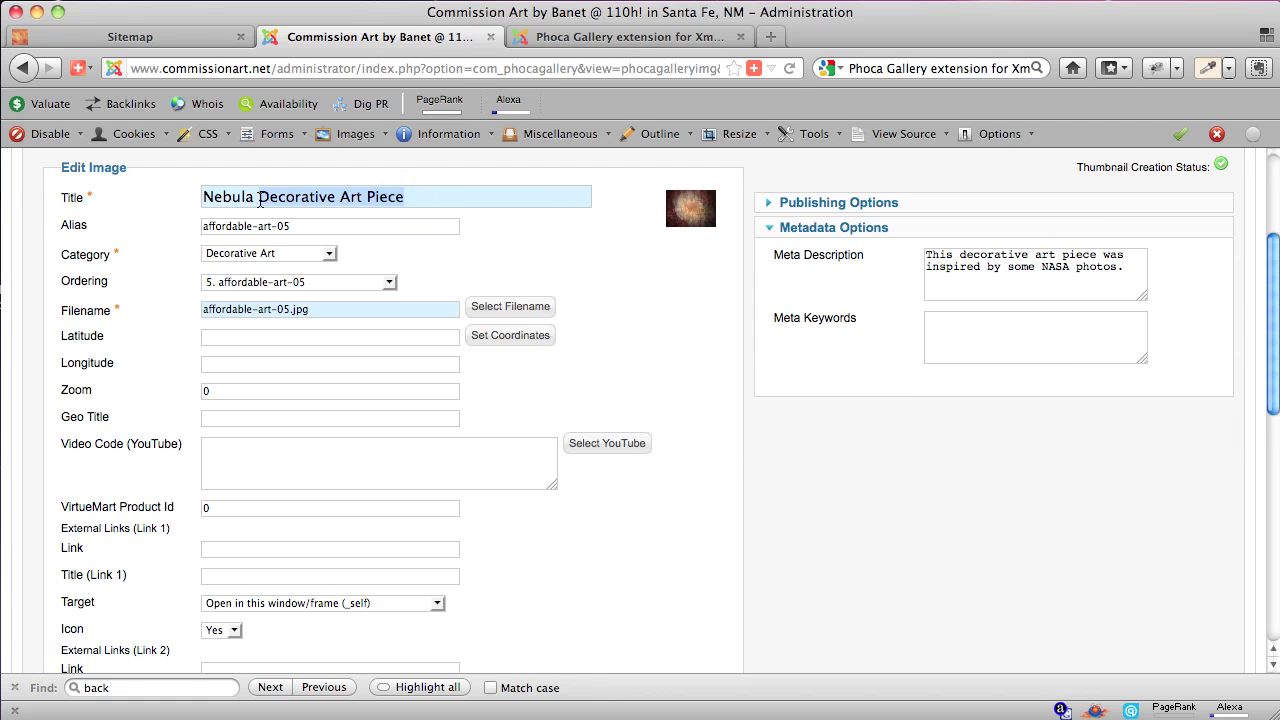
left_click(1004, 325)
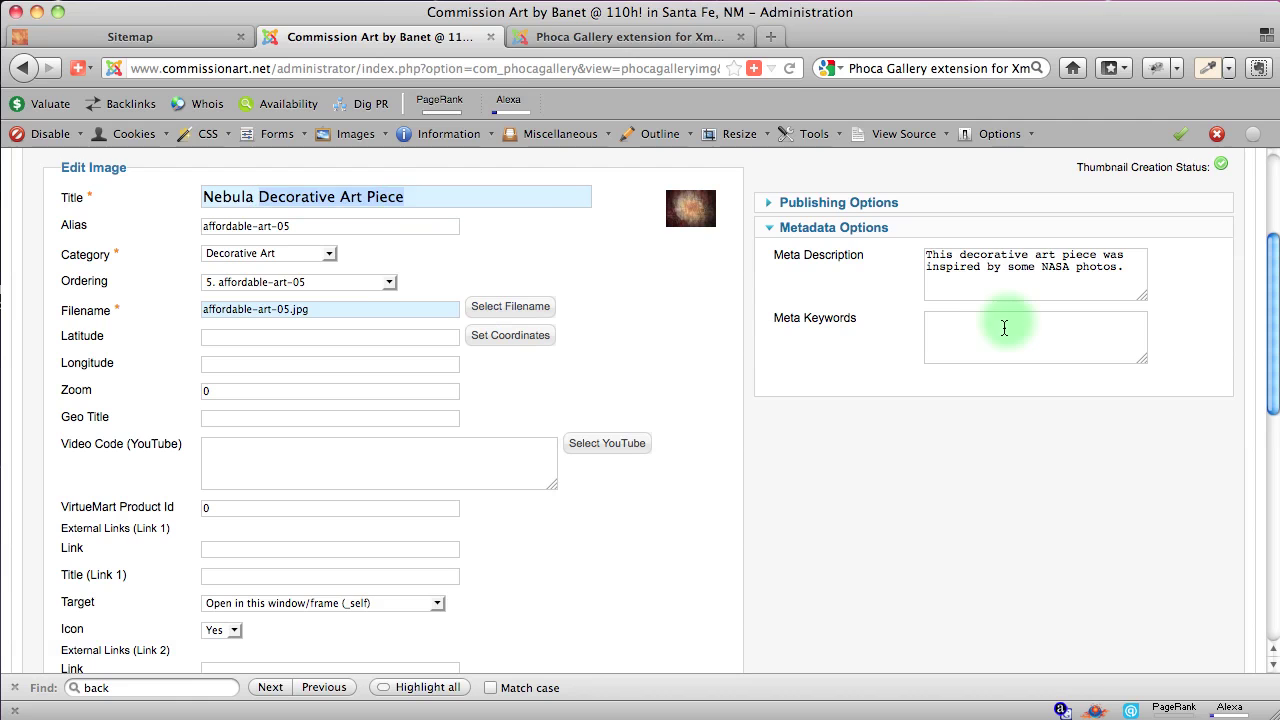
key("super+v")
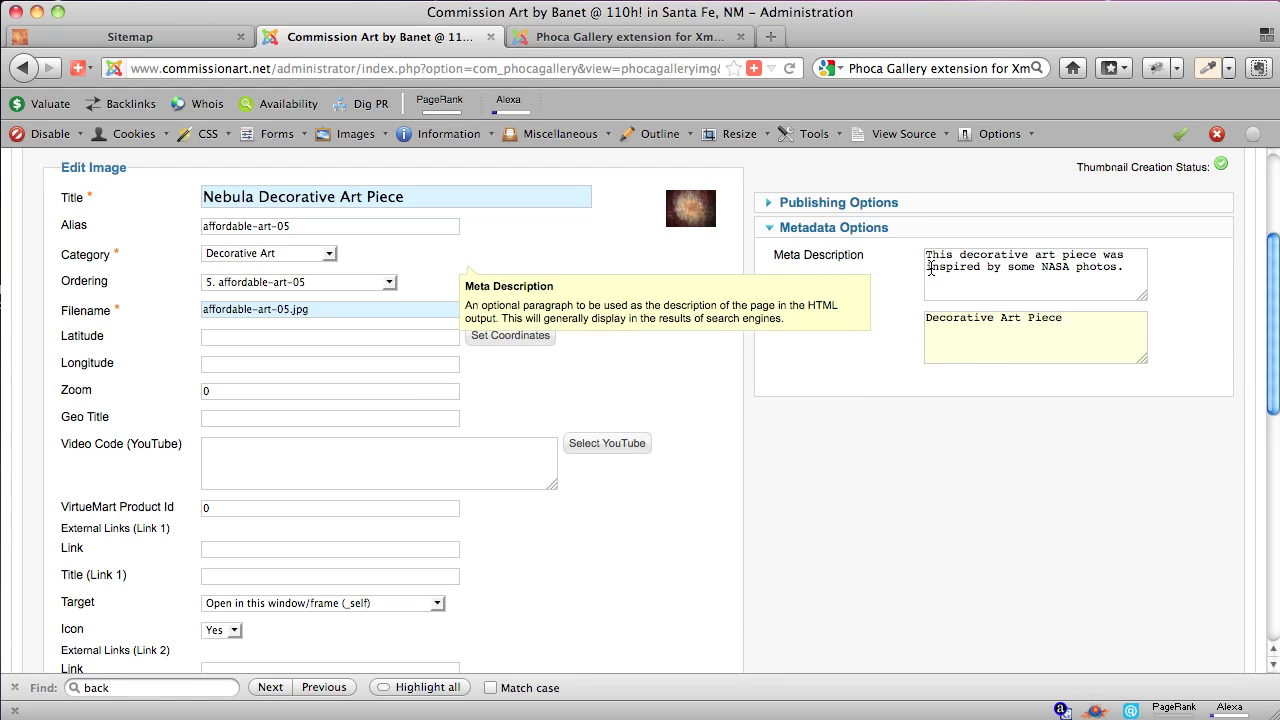
left_click_drag(1123, 266, 918, 260)
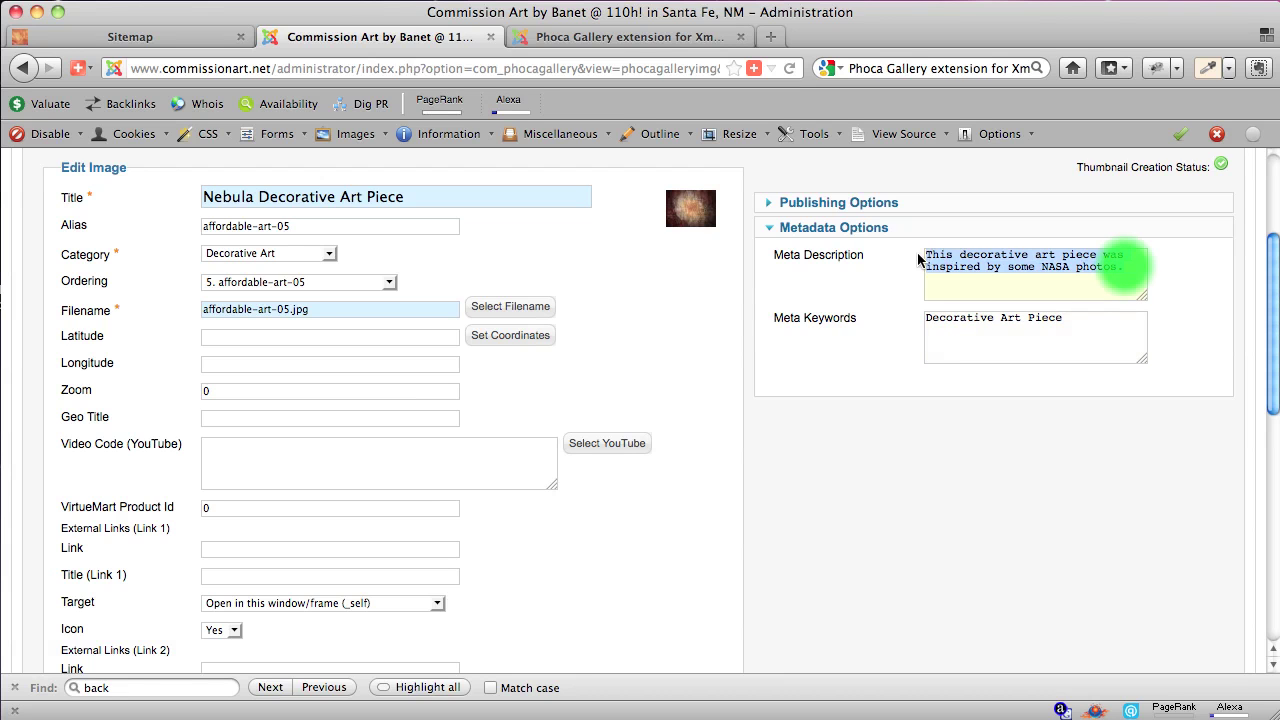
left_click(1060, 268)
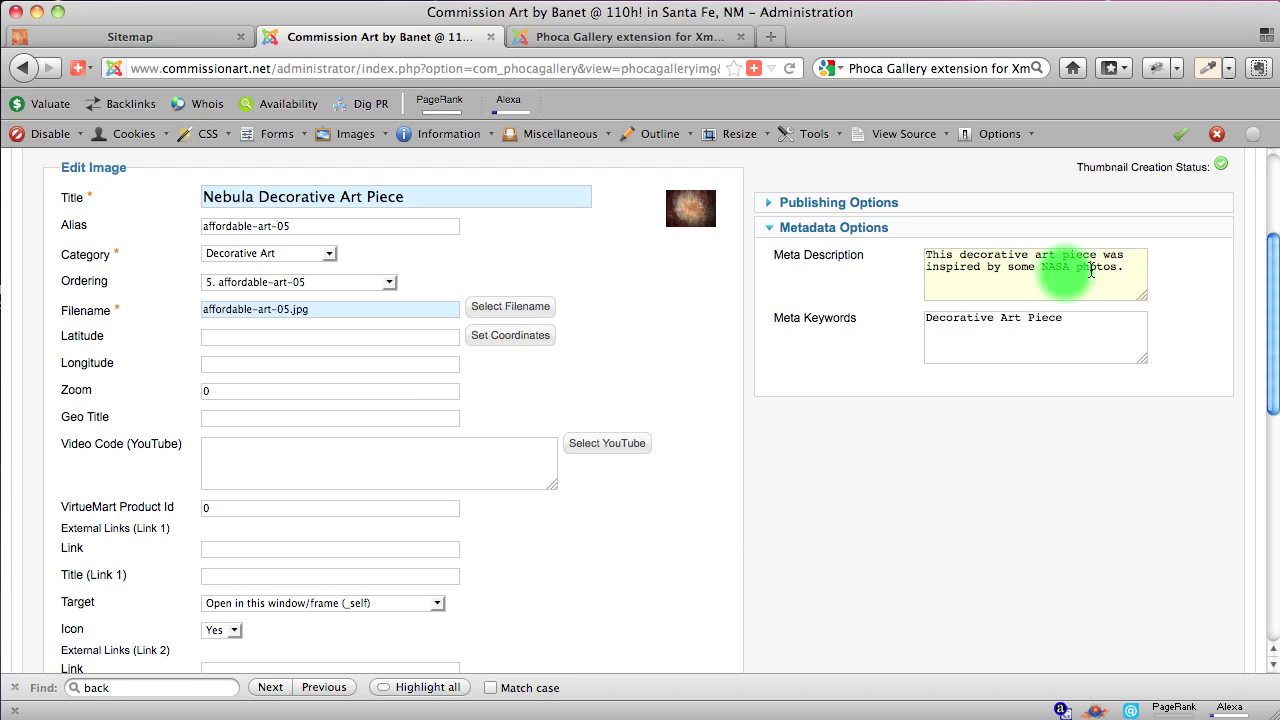
left_click_drag(1120, 266, 909, 257)
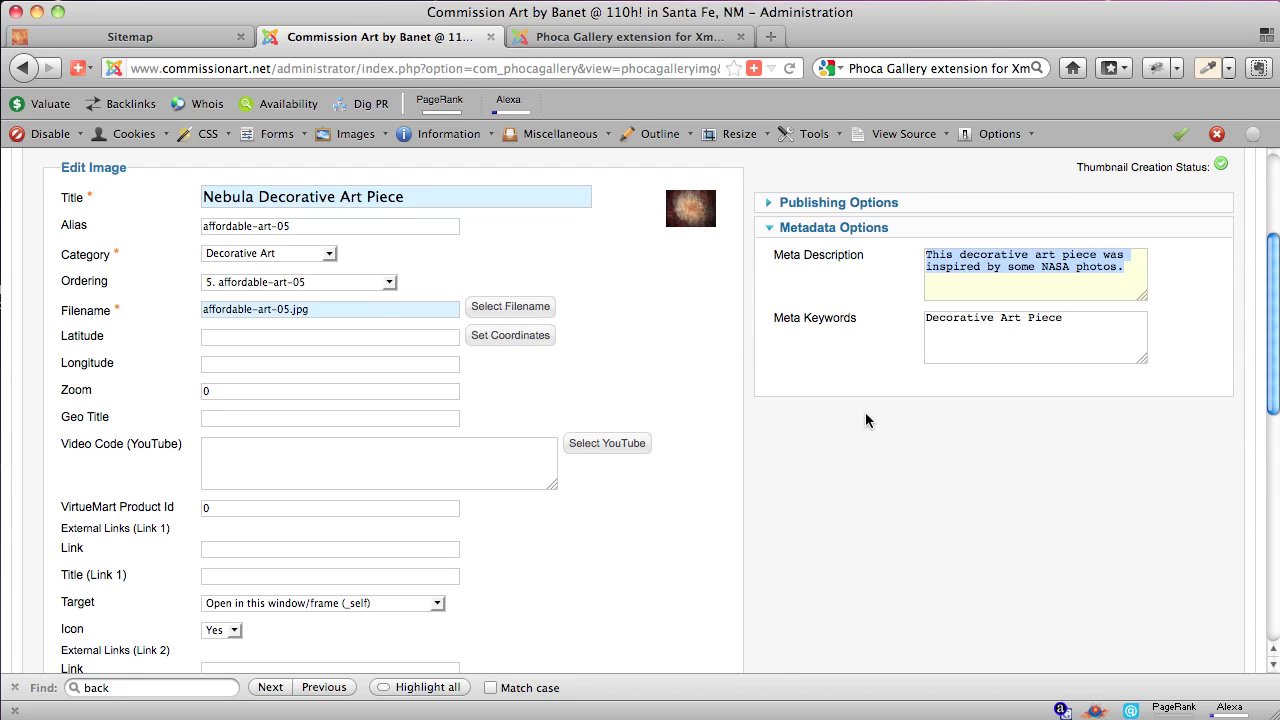
Fill the image's description with the sentence "This decorative art piece was inspired by some NASA photos." three times in a row.
scroll(865, 412, "down", 8)
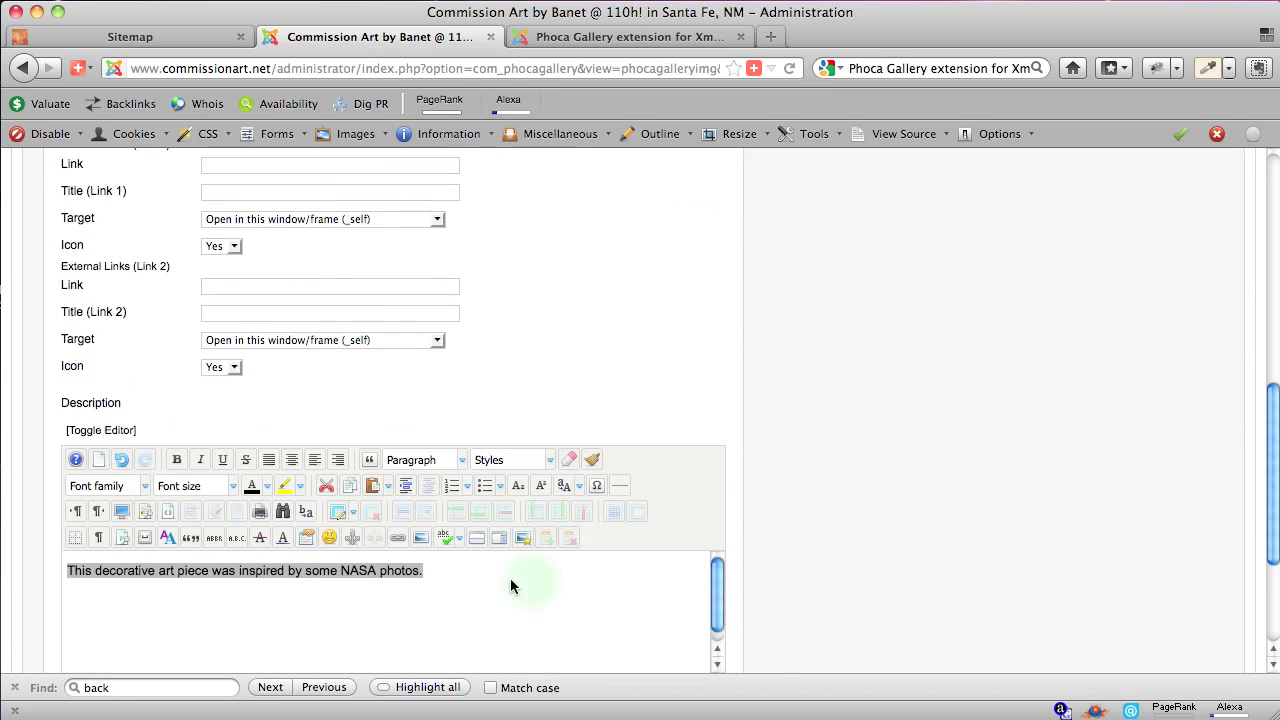
left_click(528, 580)
left_click_drag(465, 570, 64, 576)
key("super+c")
key("BackSpace")
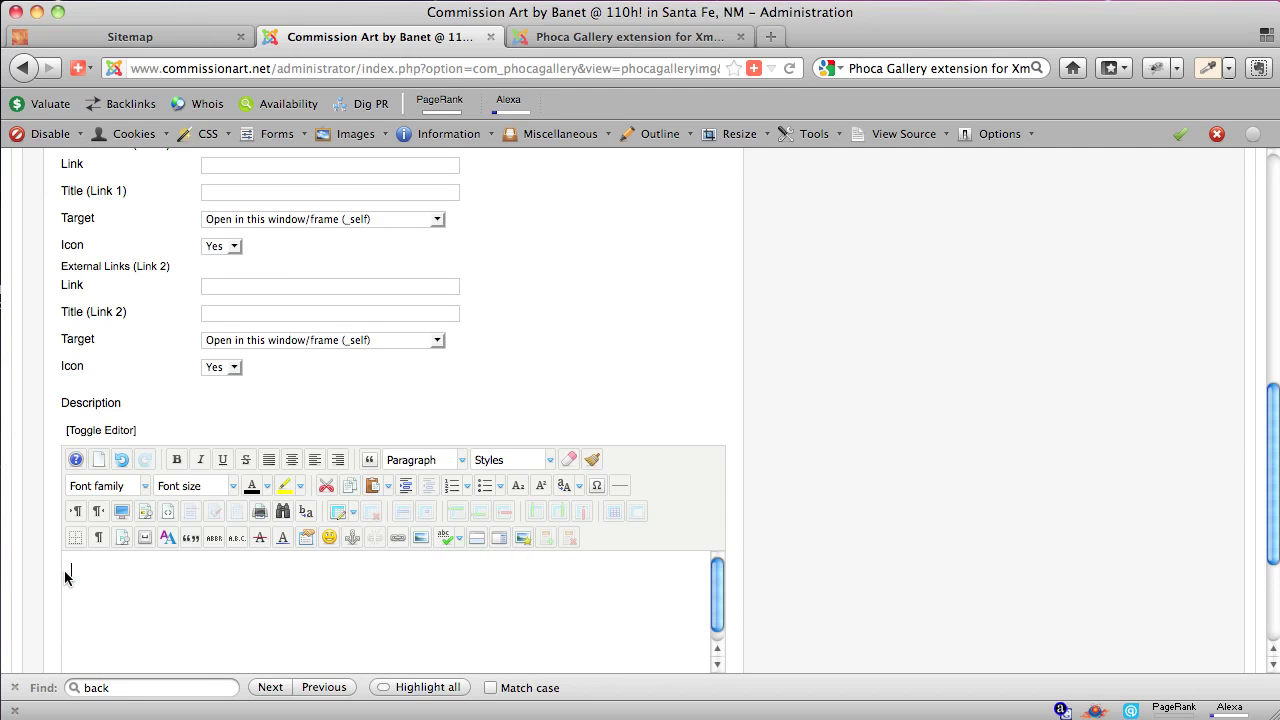
type("This decorative art piece was inspired by some NASA photos.This decorative art piece was inspired by some NASA photos.")
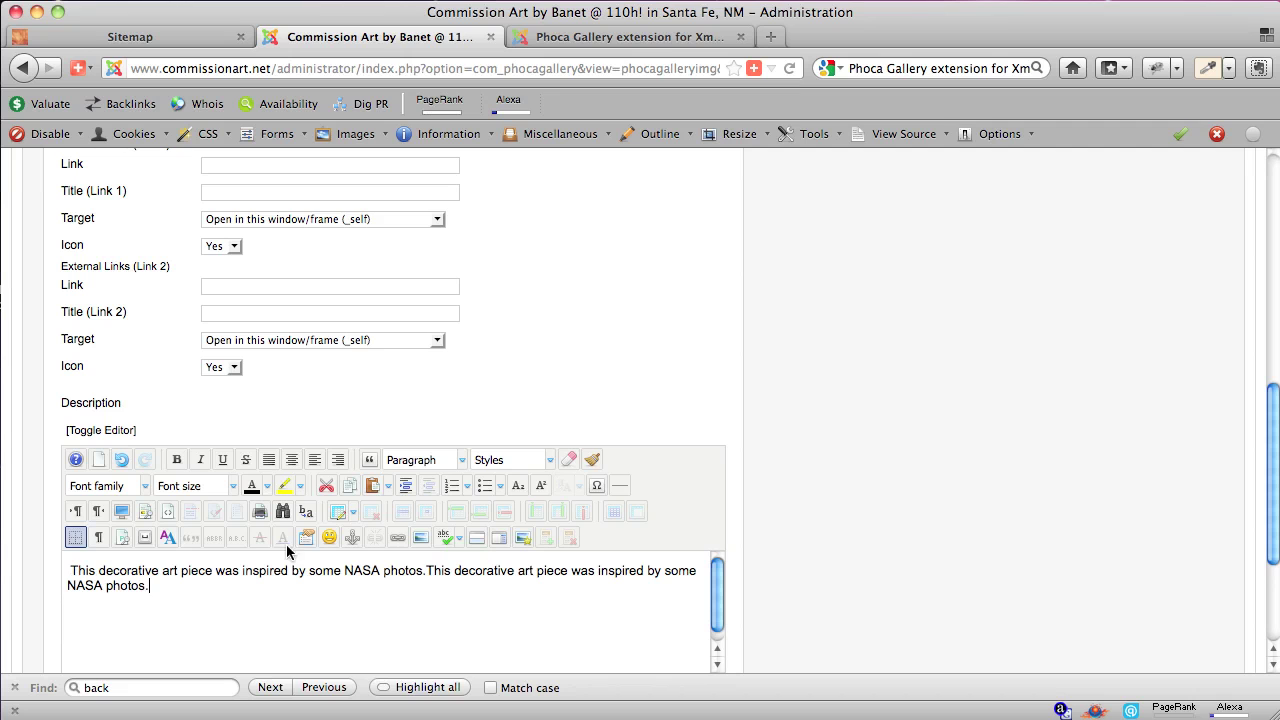
left_click(423, 570)
left_click(278, 612)
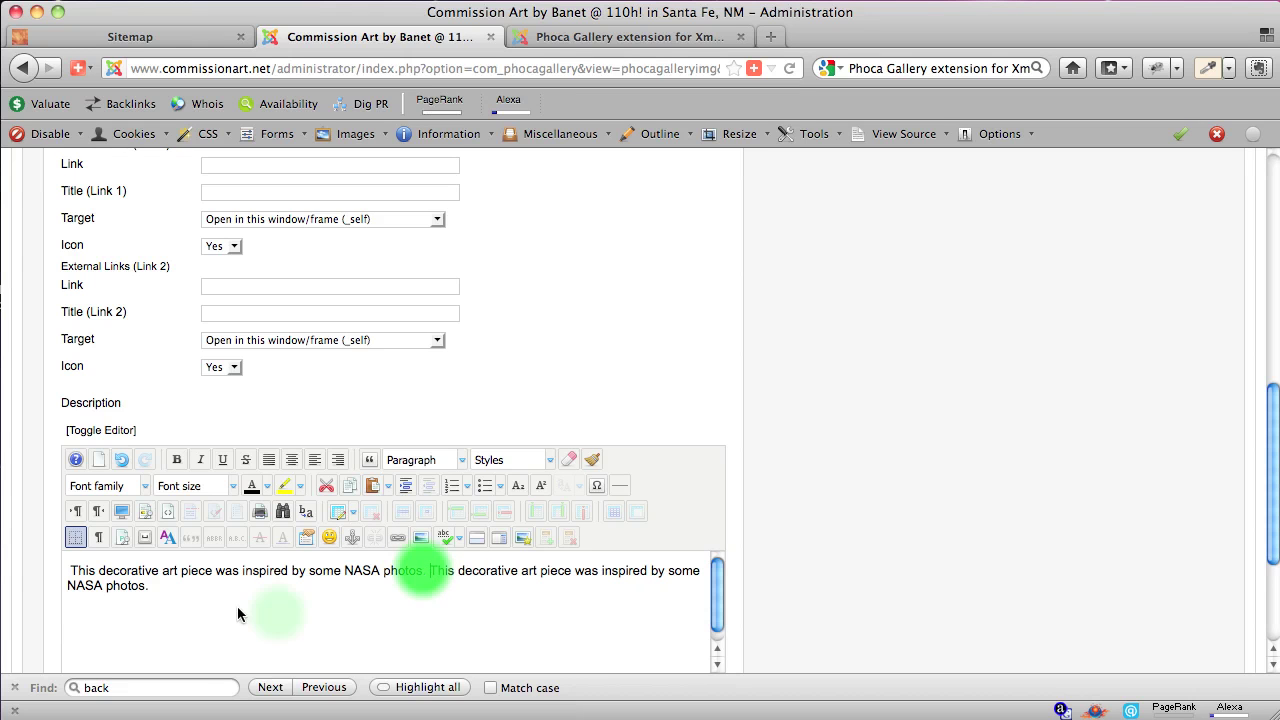
key("super+v")
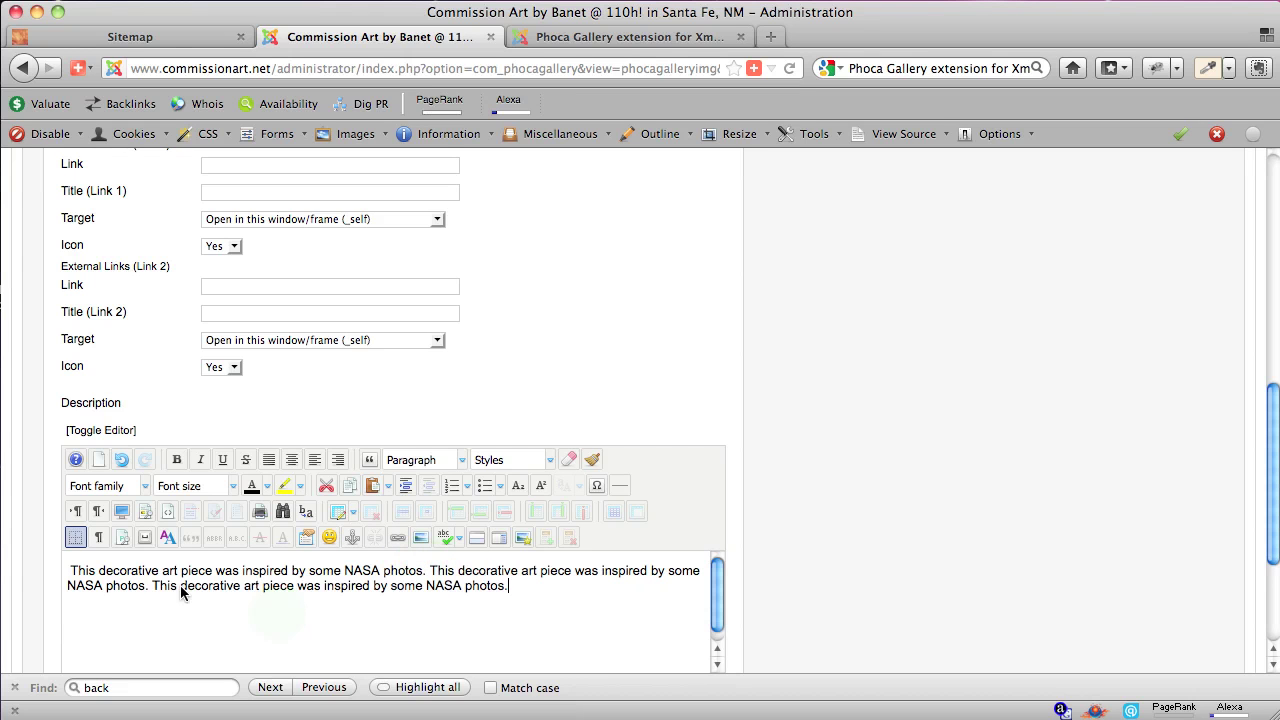
mouse_move(510, 586)
left_mouse_down()
mouse_move(150, 586)
mouse_move(17, 560)
left_mouse_up()
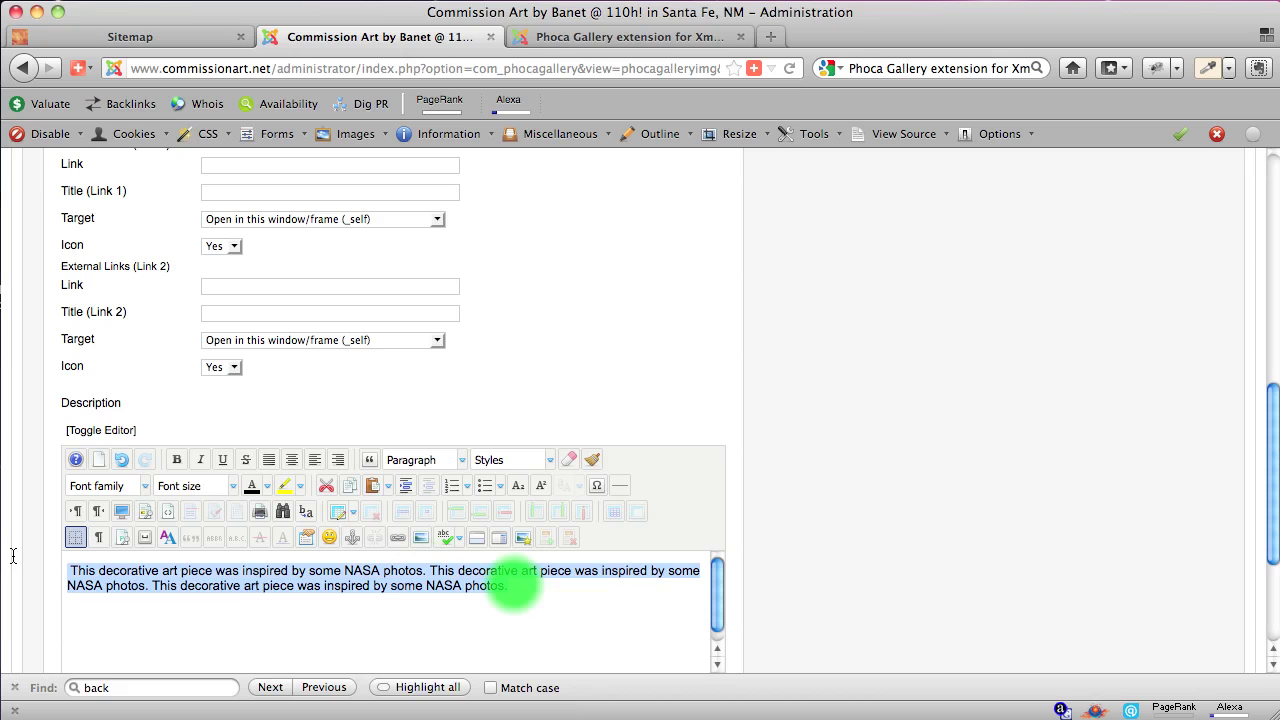
left_click(178, 571)
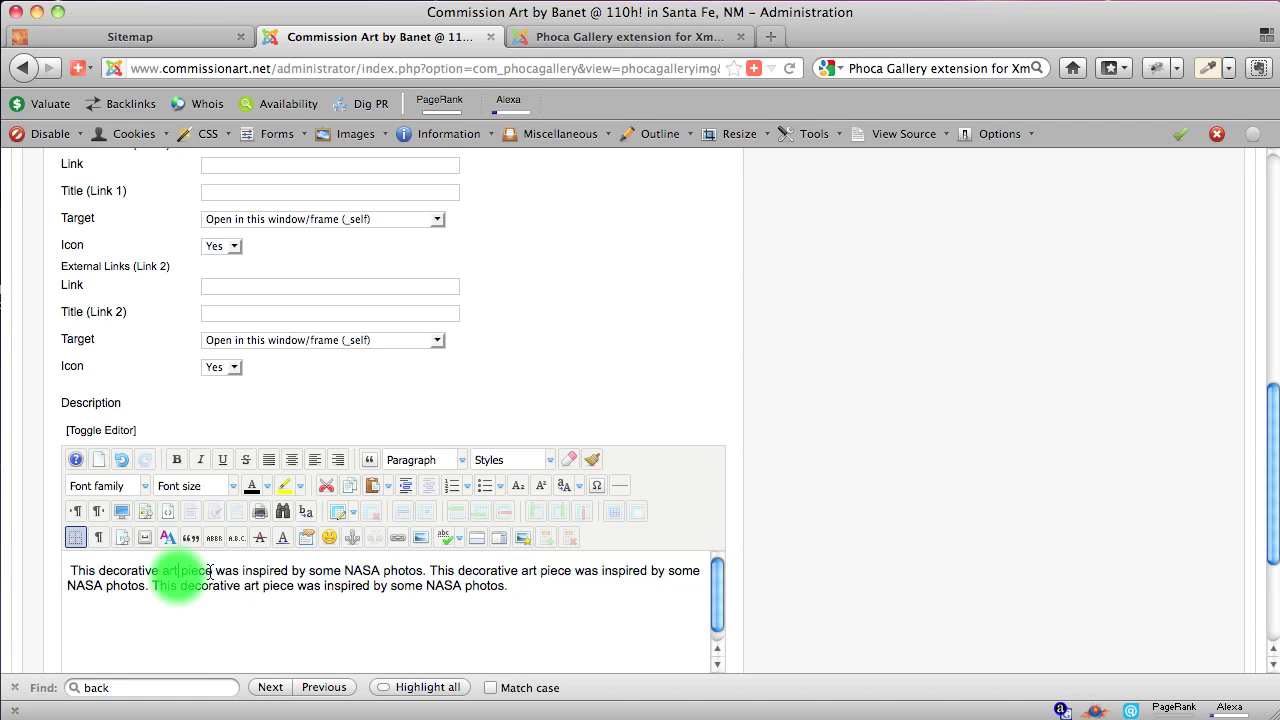
left_click_drag(98, 571, 212, 571)
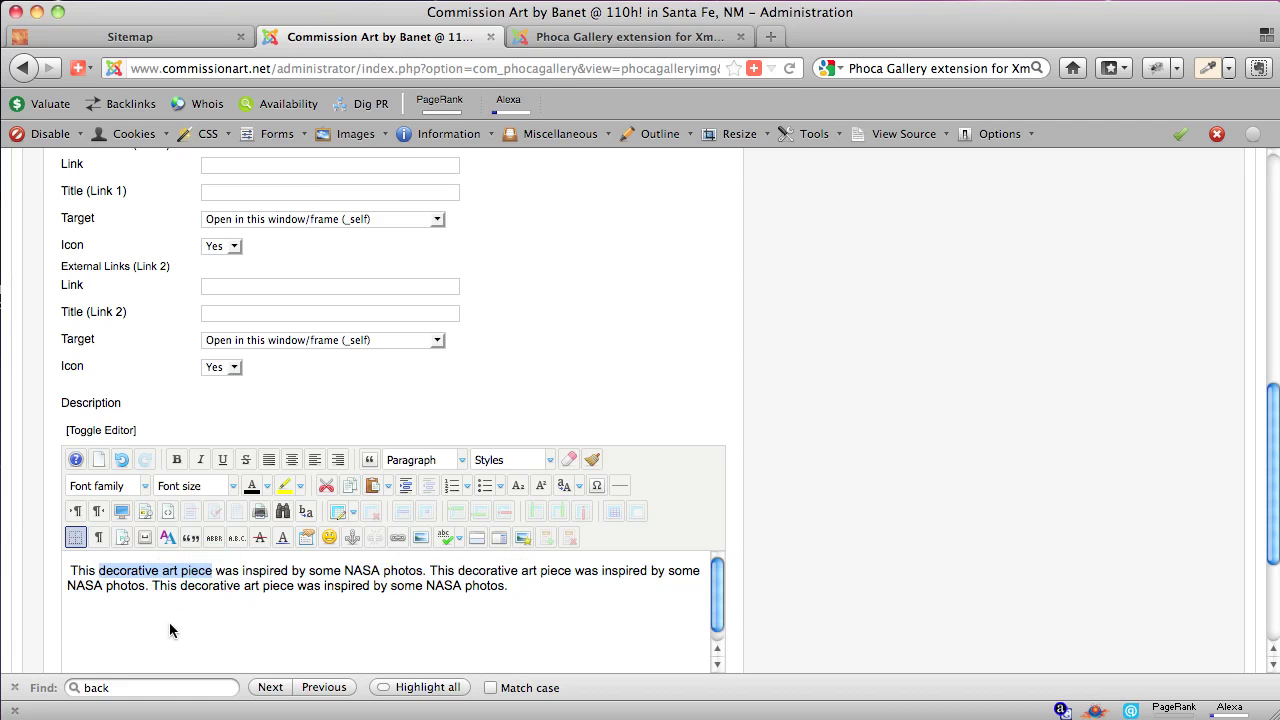
Add the line "See all our decorative art pieces now!" below the existing text in the image's description.
left_click(520, 586)
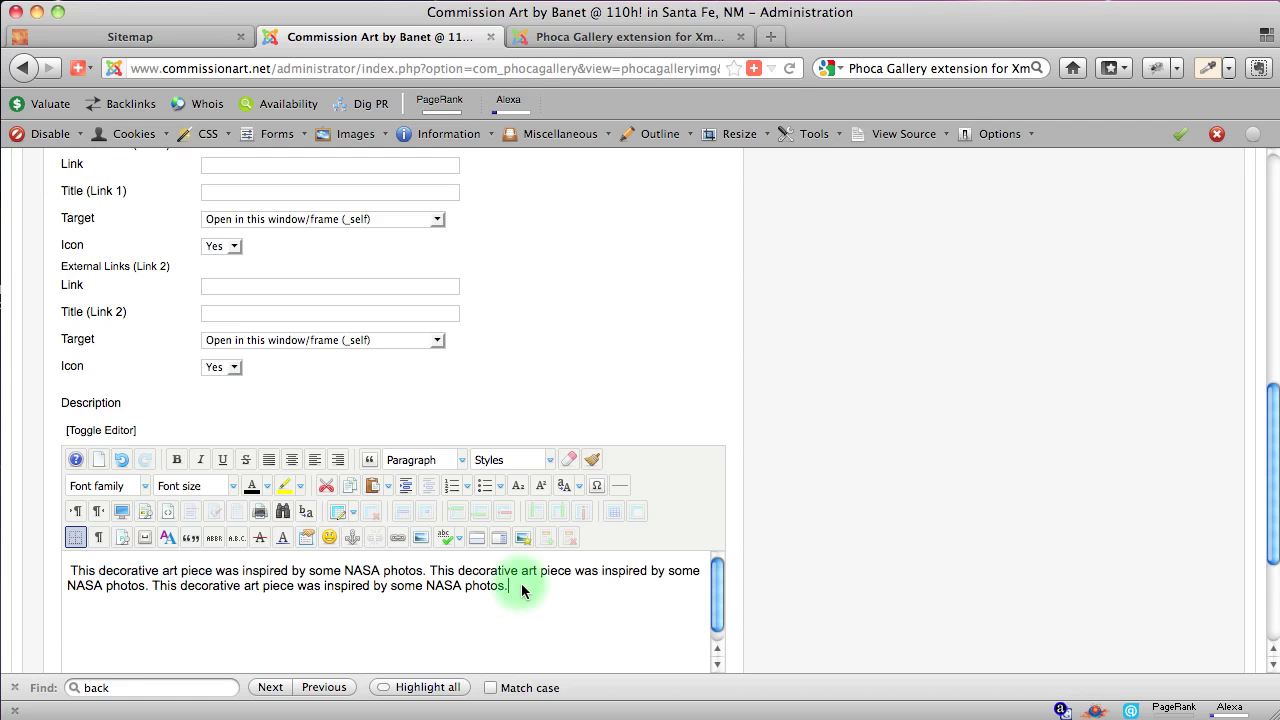
key("Return")
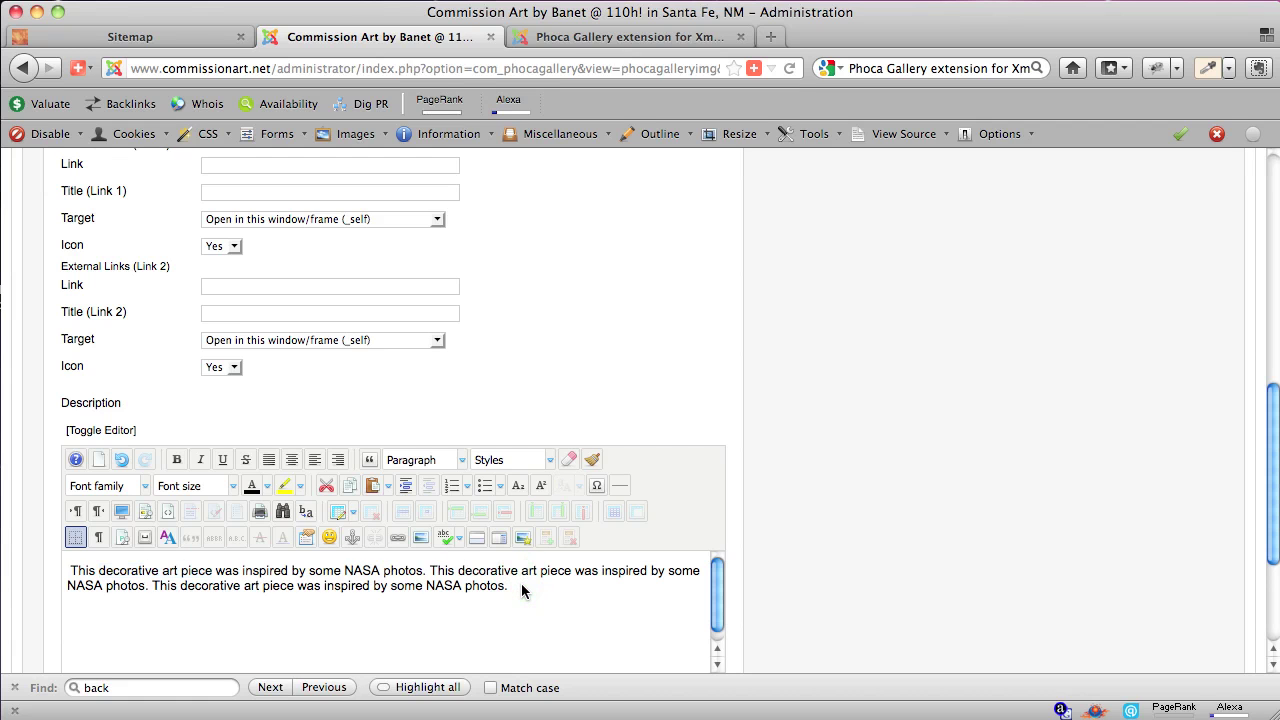
type("See all our decorative art piec")
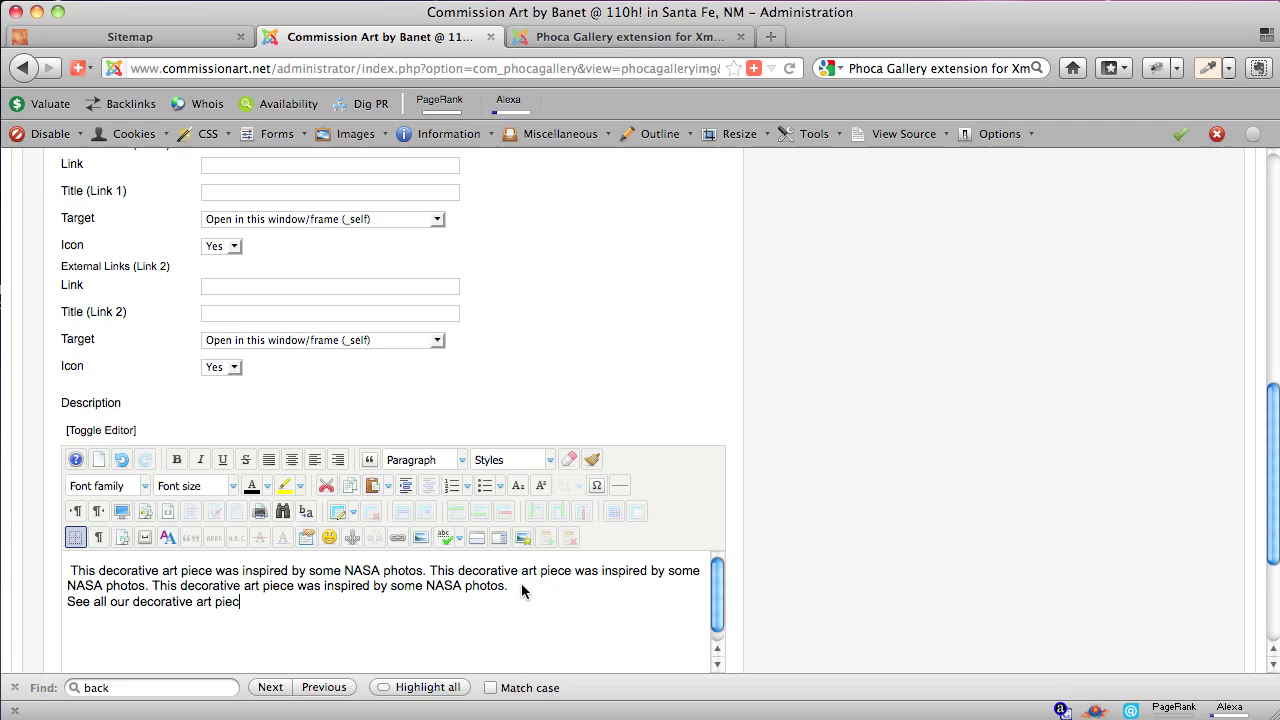
type("es ")
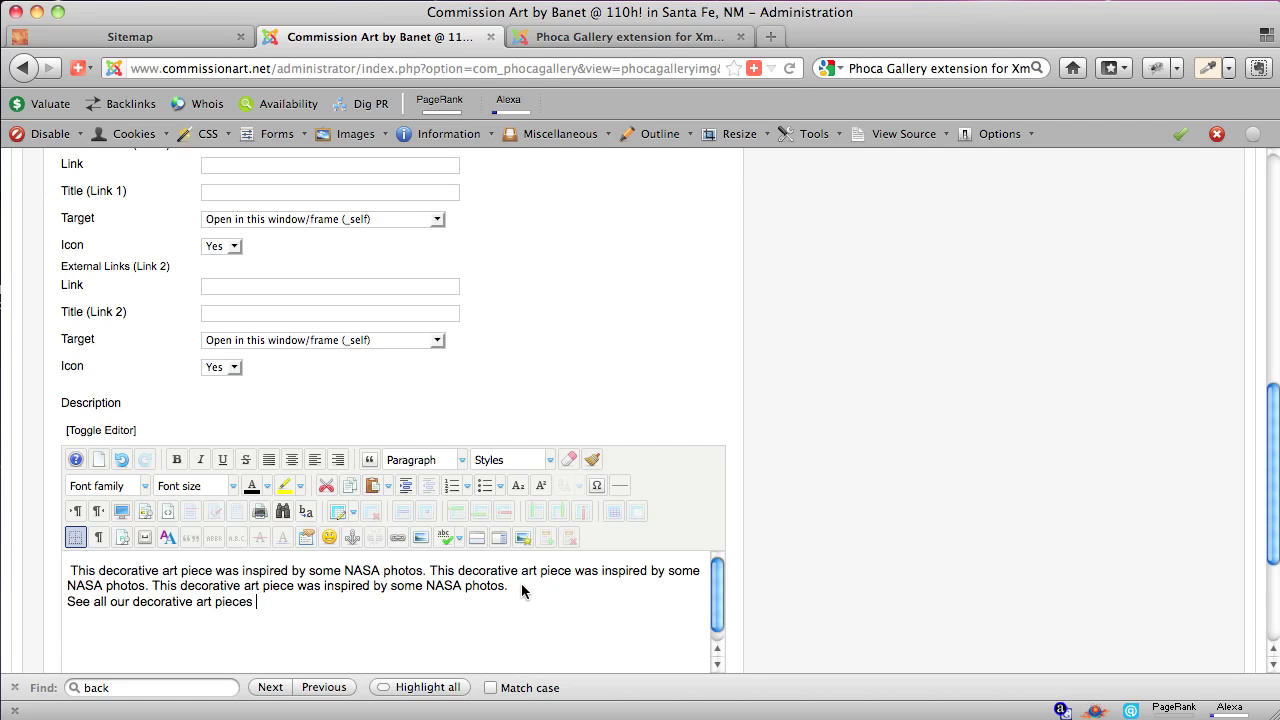
type("now!")
Delete the two repeated NASA sentences and the leading space from the description, keeping a single copy of the sentence.
left_click(99, 570)
left_click_drag(152, 585, 290, 587)
left_click_drag(458, 571, 505, 571)
left_click_drag(220, 601, 112, 601)
left_click_drag(549, 589, 426, 576)
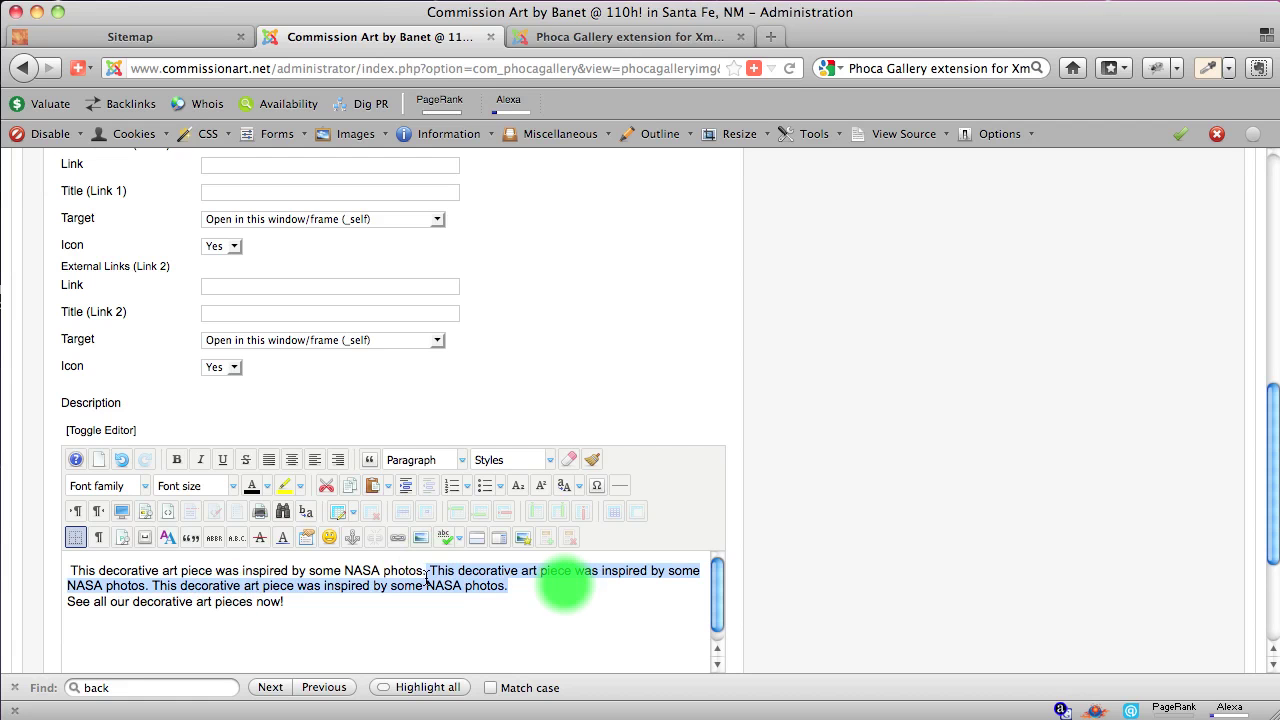
key("BackSpace")
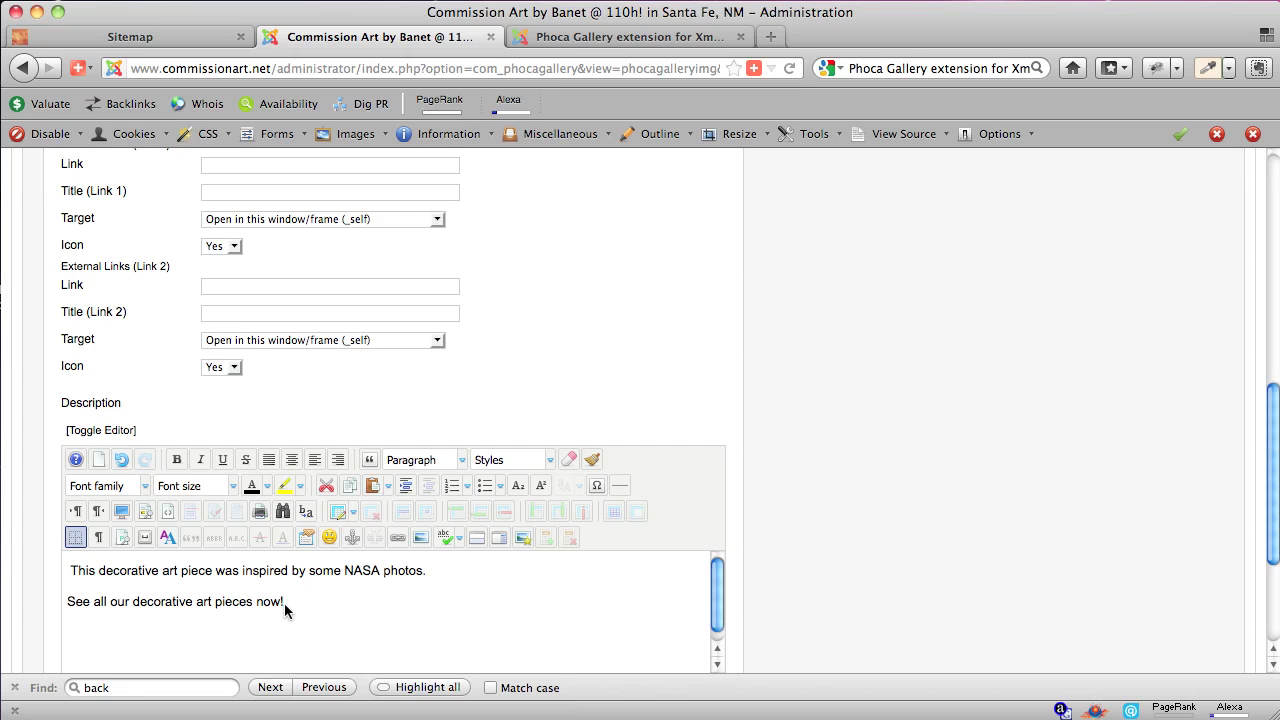
left_click(66, 574)
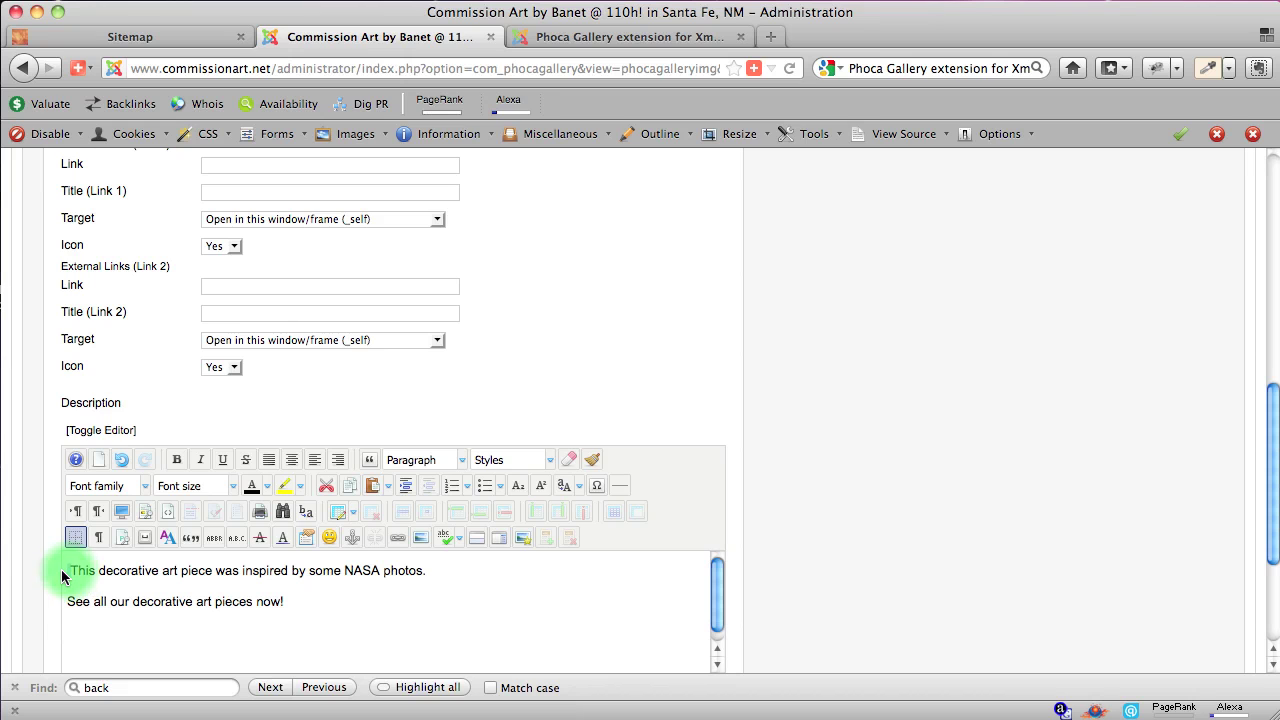
key("Delete")
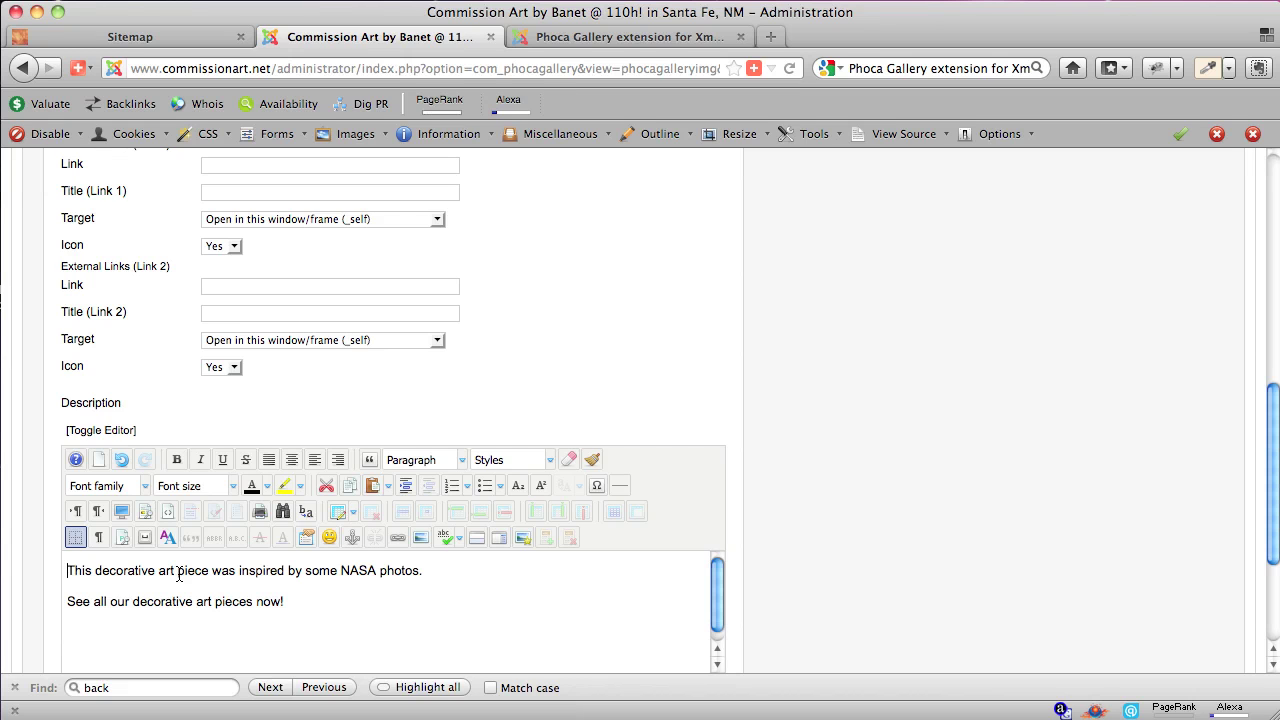
Open the link settings for the phrase "decorative art pieces" in the description's last line.
left_click_drag(112, 603, 212, 605)
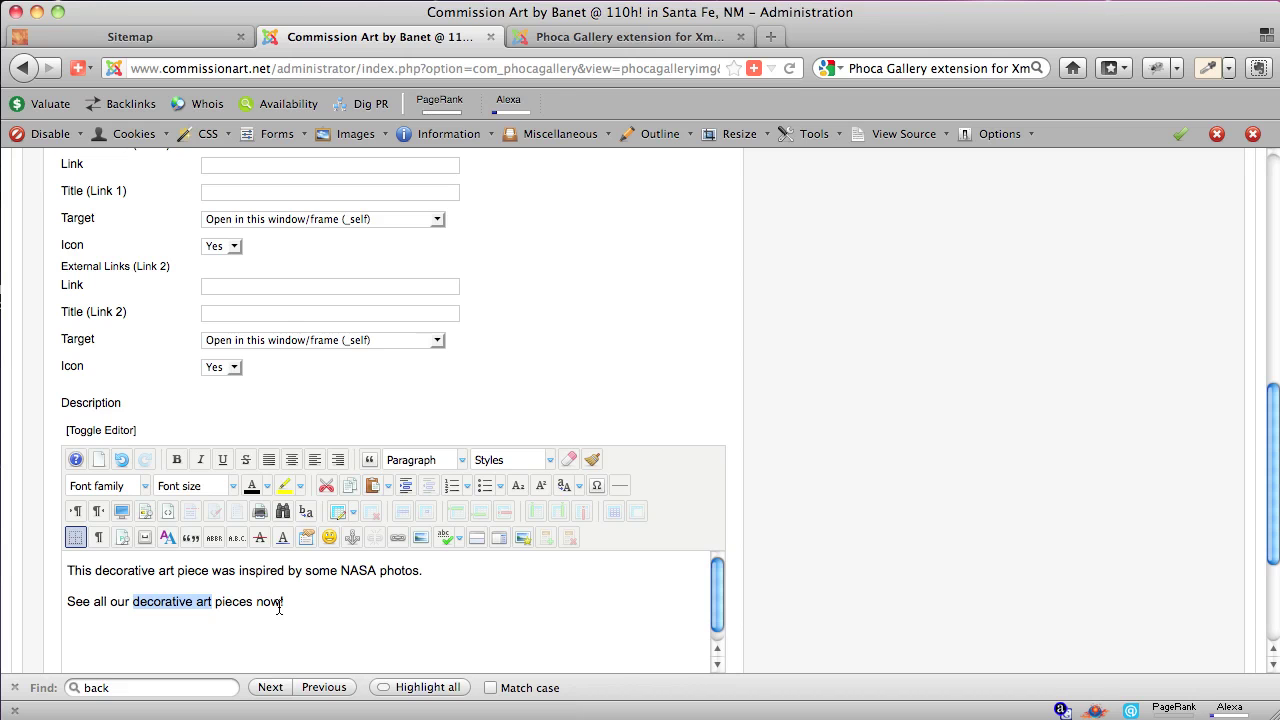
left_click(164, 603)
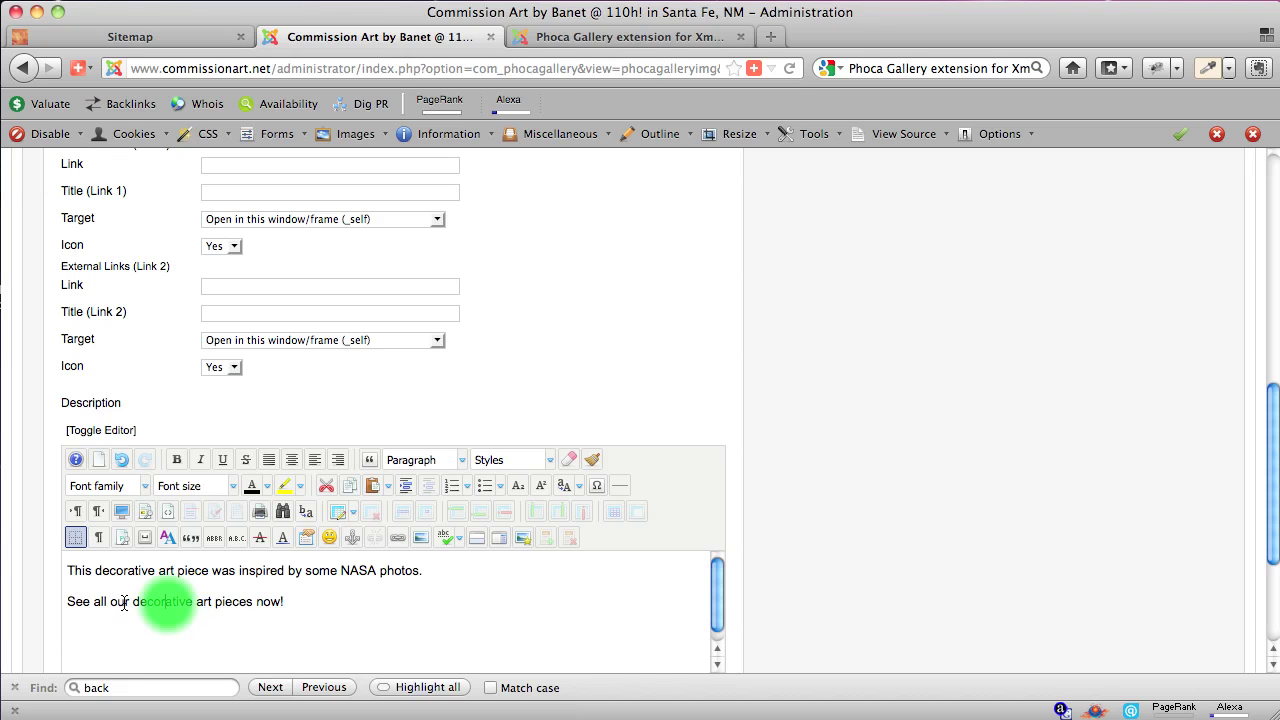
left_click_drag(132, 603, 252, 601)
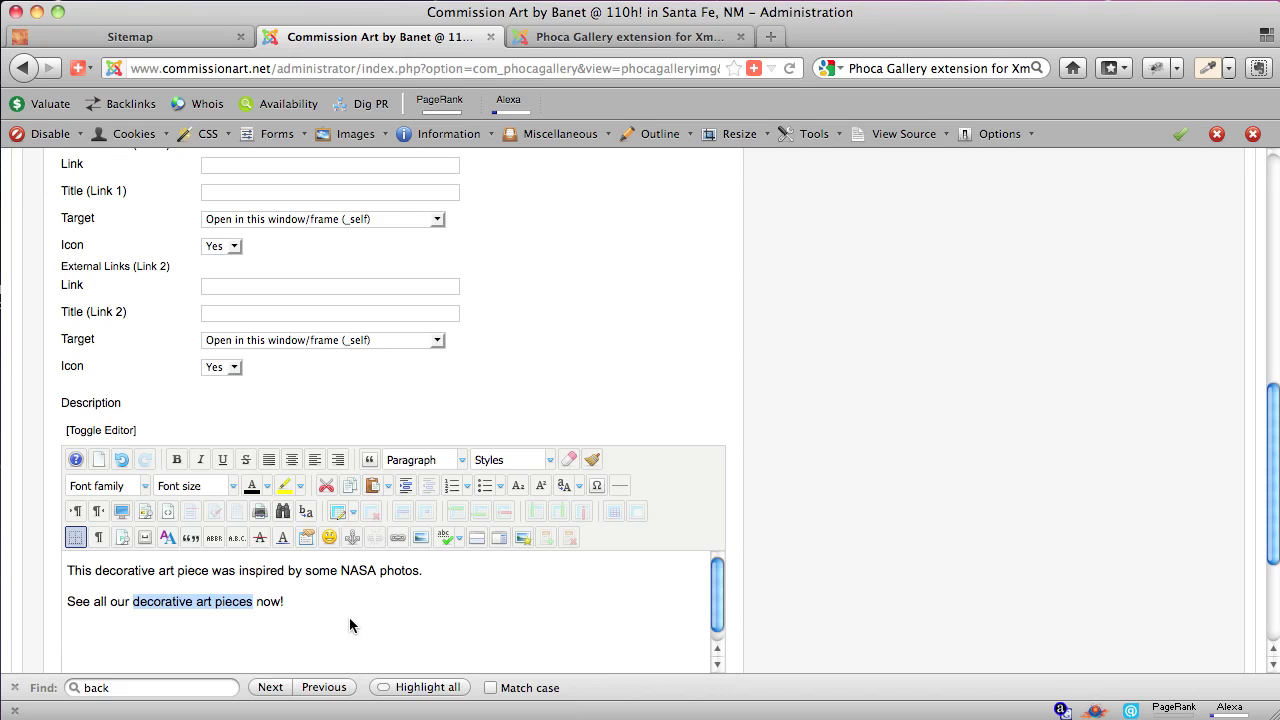
left_click_drag(251, 605, 132, 600)
left_click(258, 605)
left_click_drag(258, 605, 133, 606)
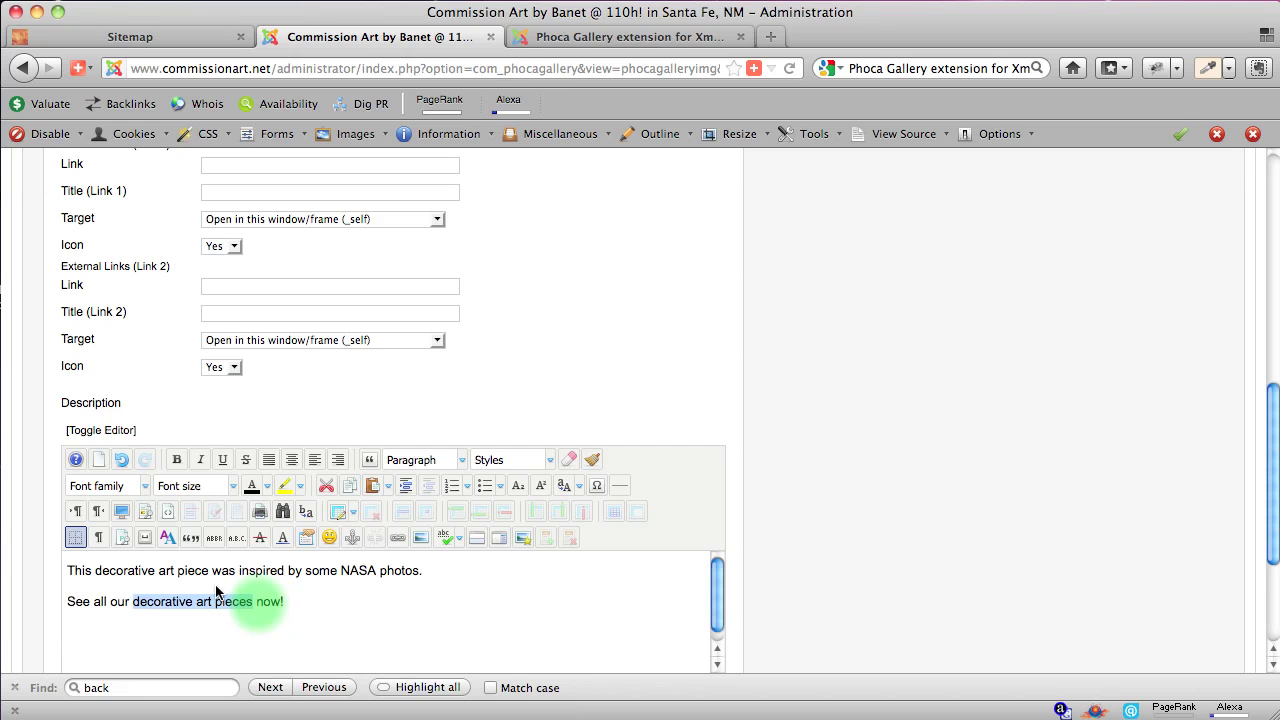
left_click(397, 539)
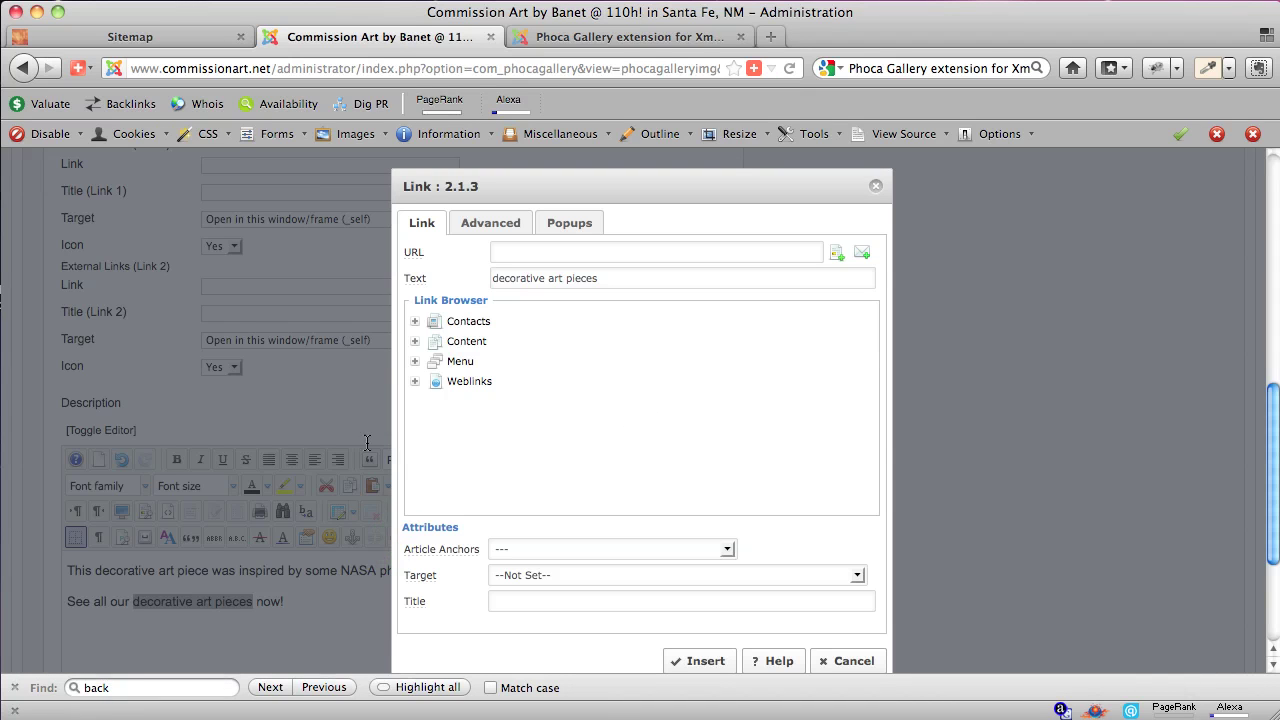
Try the first article of the Artful Living Blog content category as the link target.
left_click(130, 37)
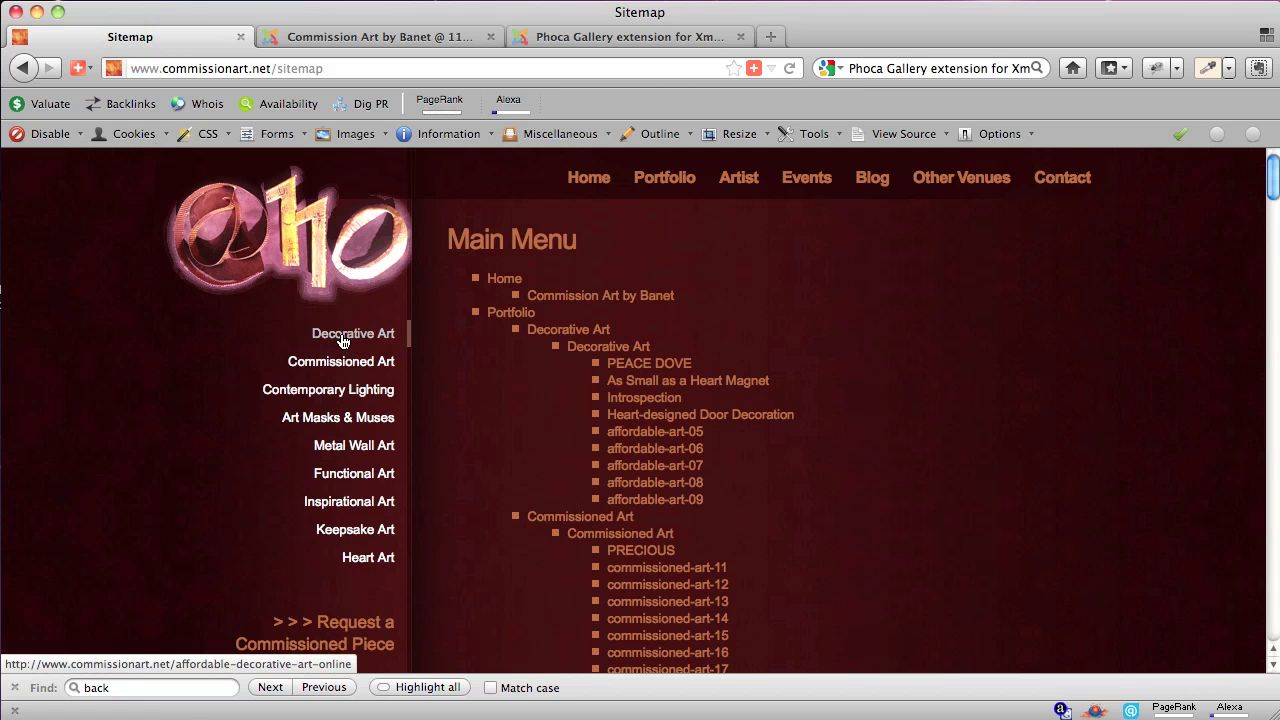
mouse_move(686, 191)
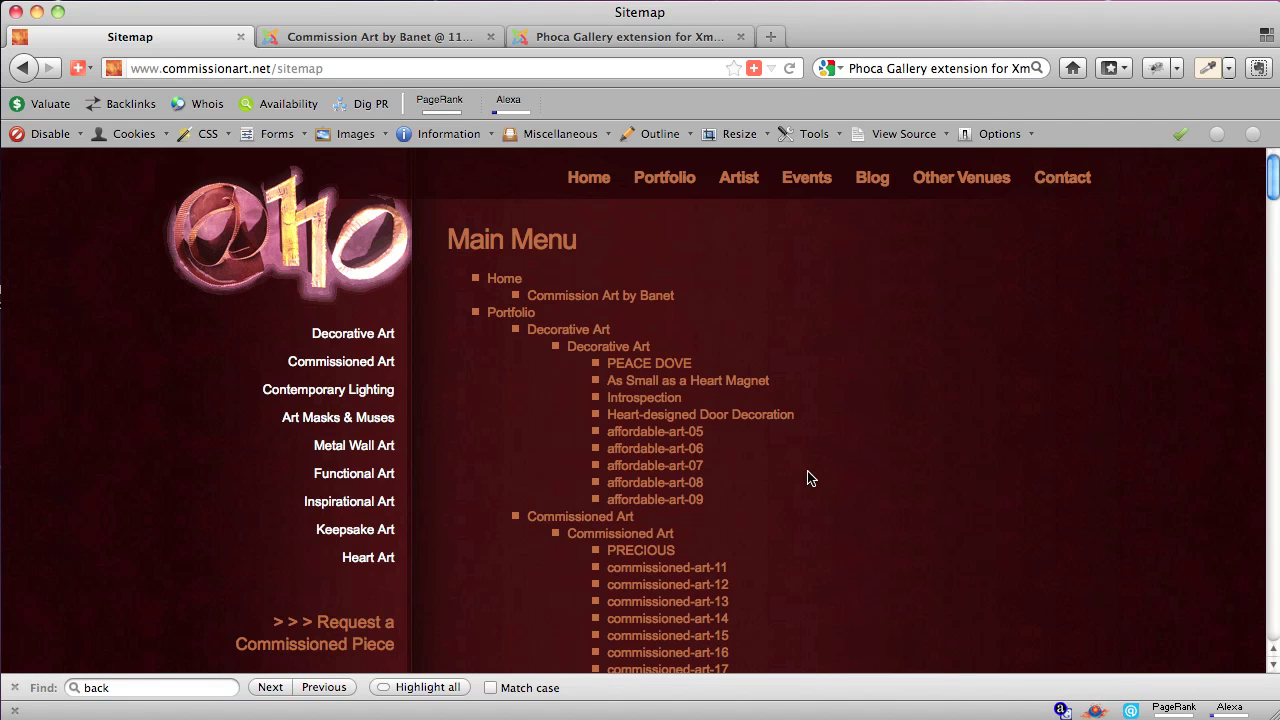
left_click(364, 37)
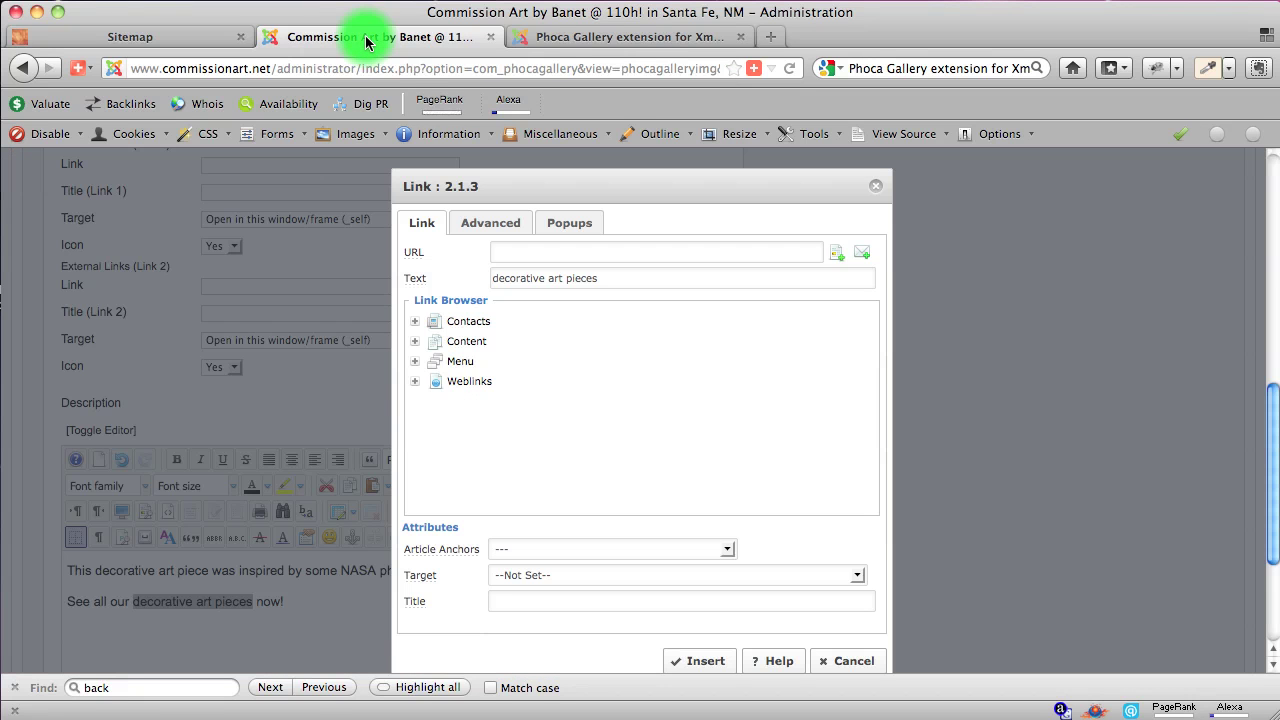
left_click(472, 346)
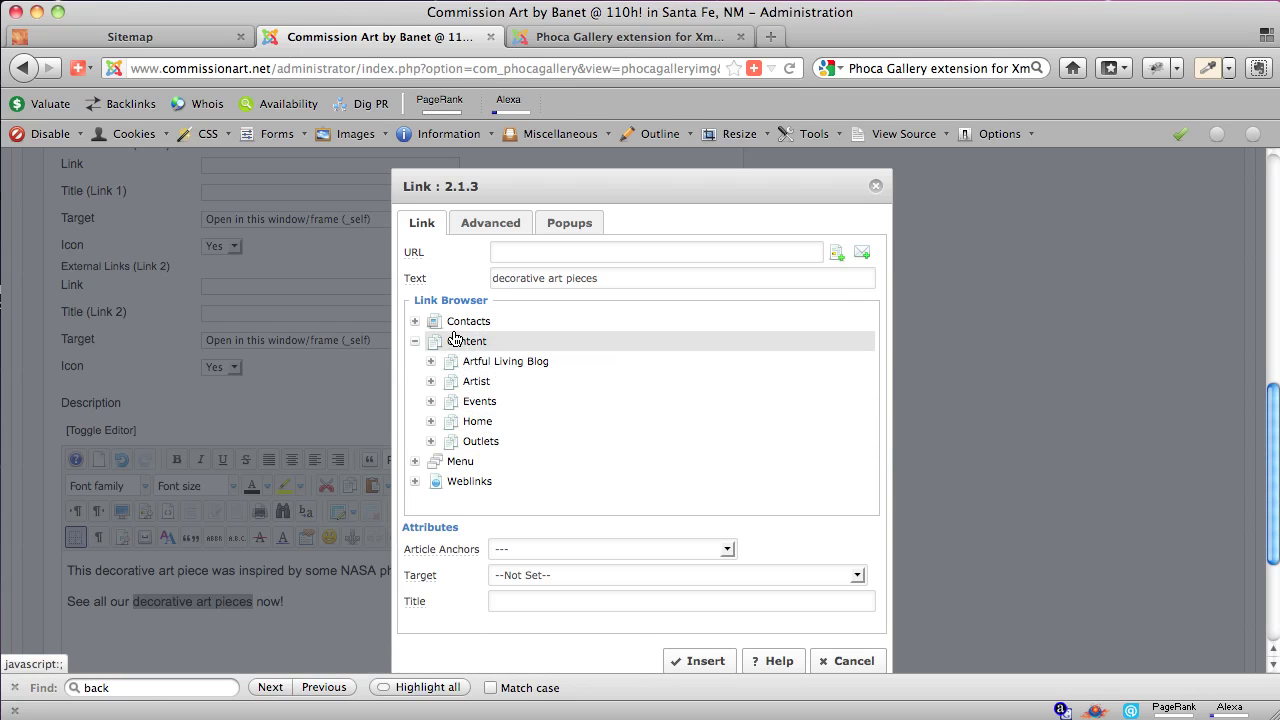
left_click(517, 364)
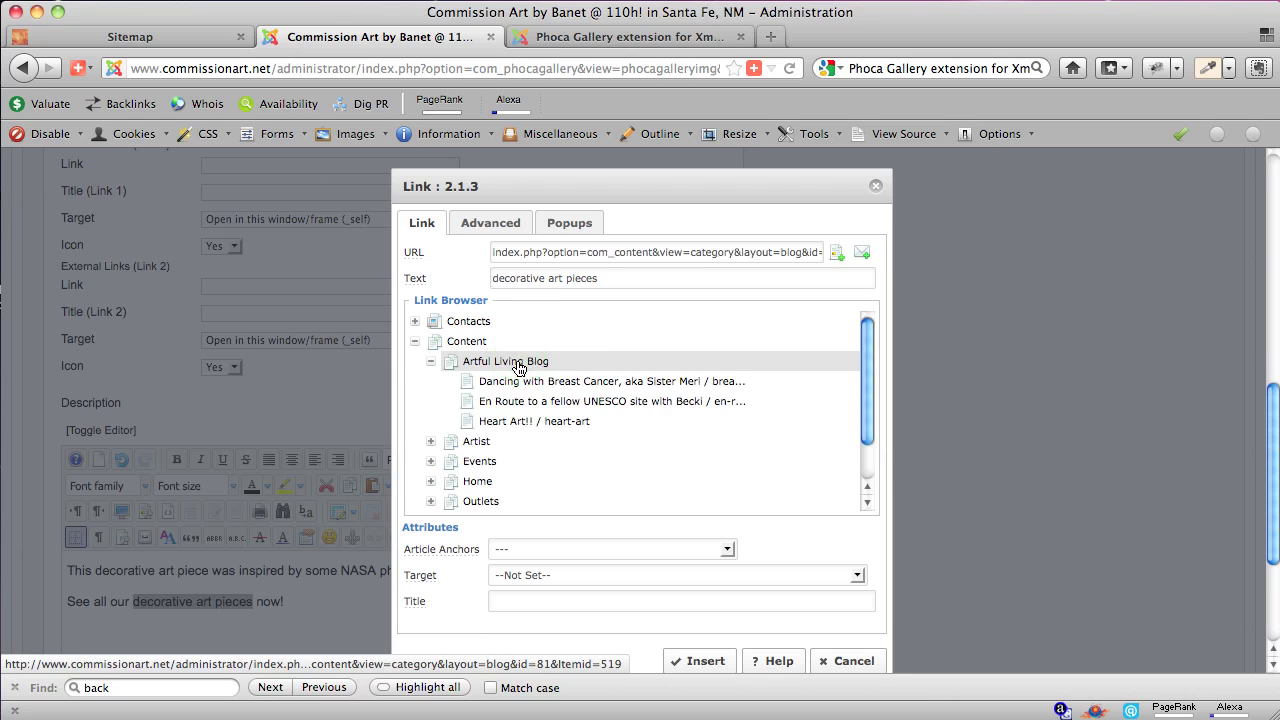
left_click(521, 386)
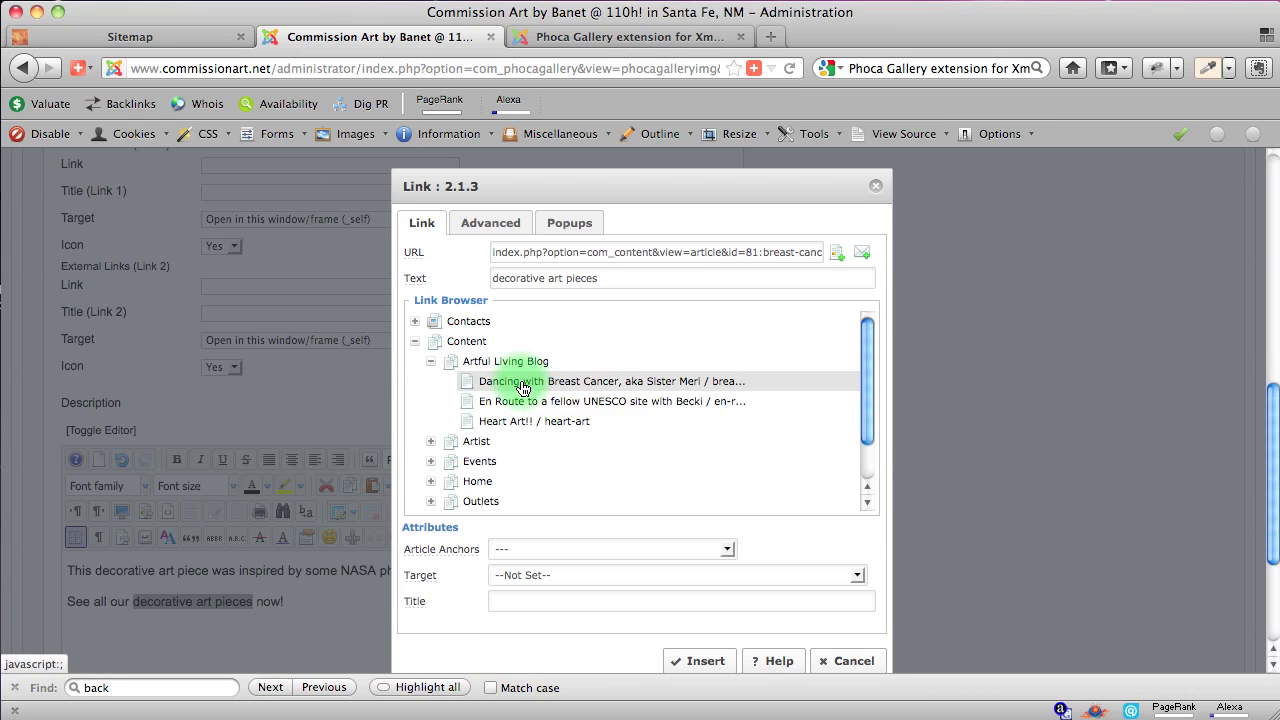
left_click(416, 341)
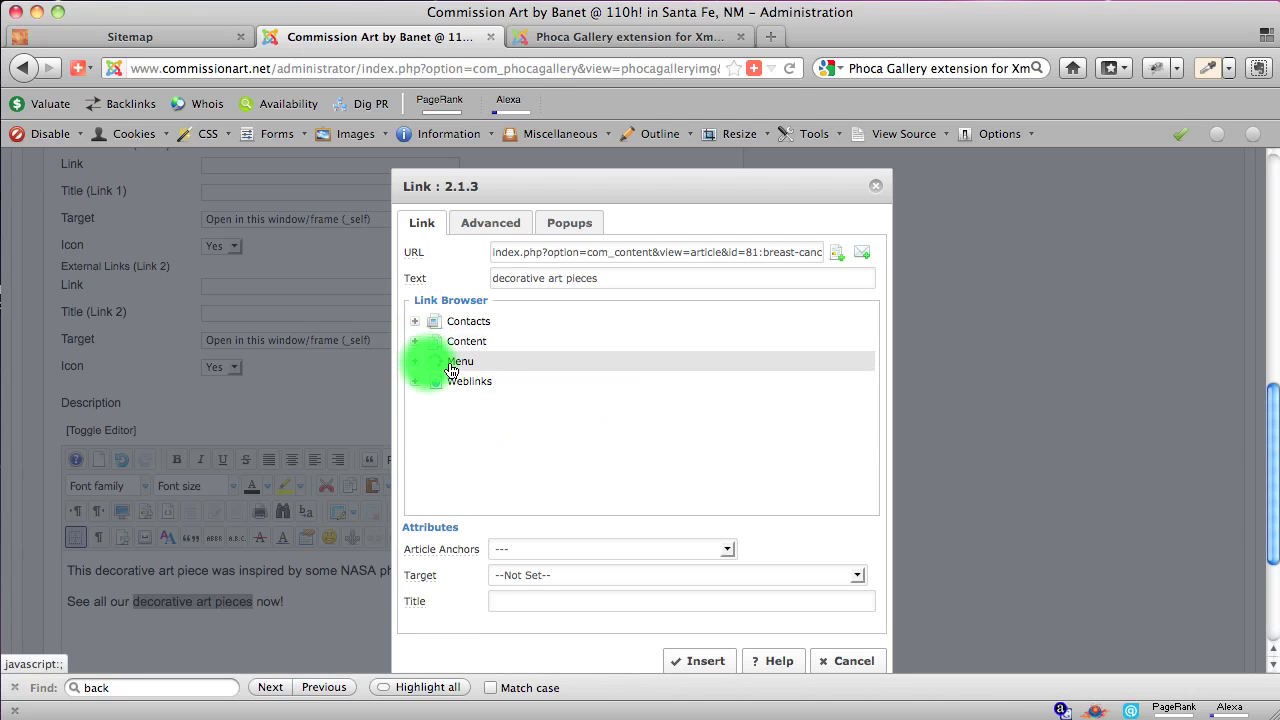
Link "decorative art pieces" to the Decorative Art page found under Portfolio in the site's Main Menu.
left_click(451, 368)
left_click(494, 422)
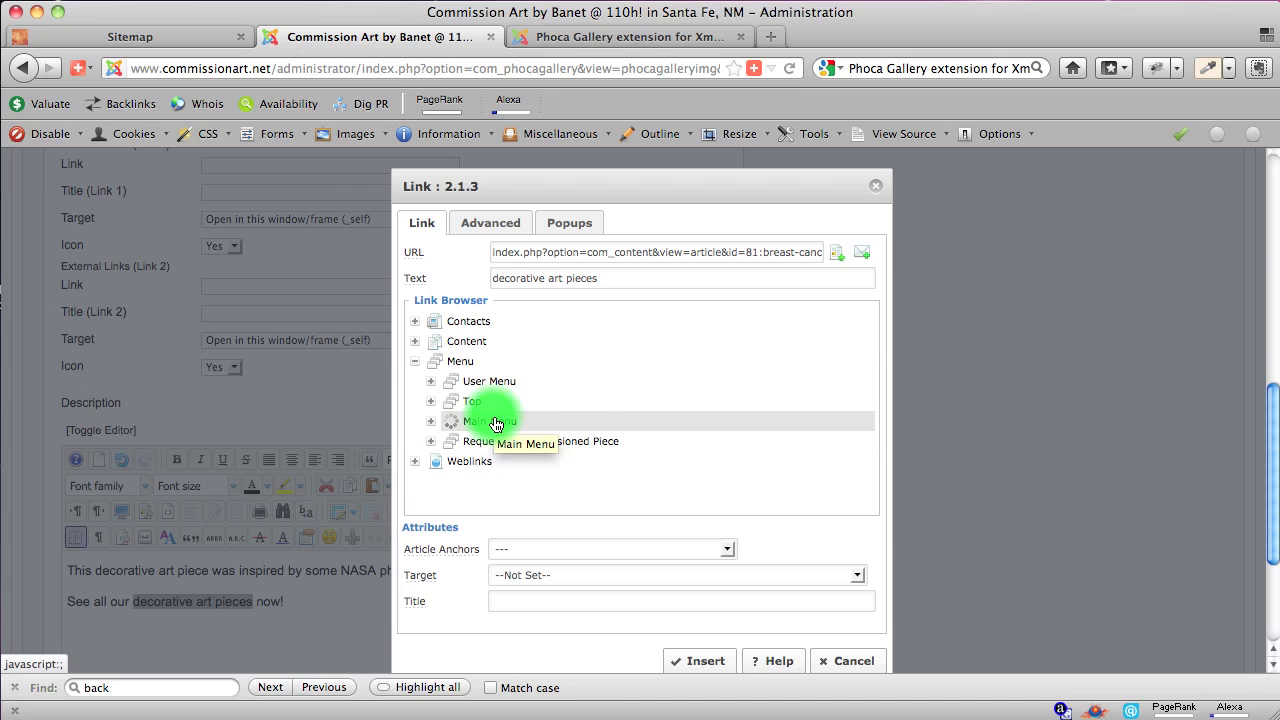
left_click(528, 468)
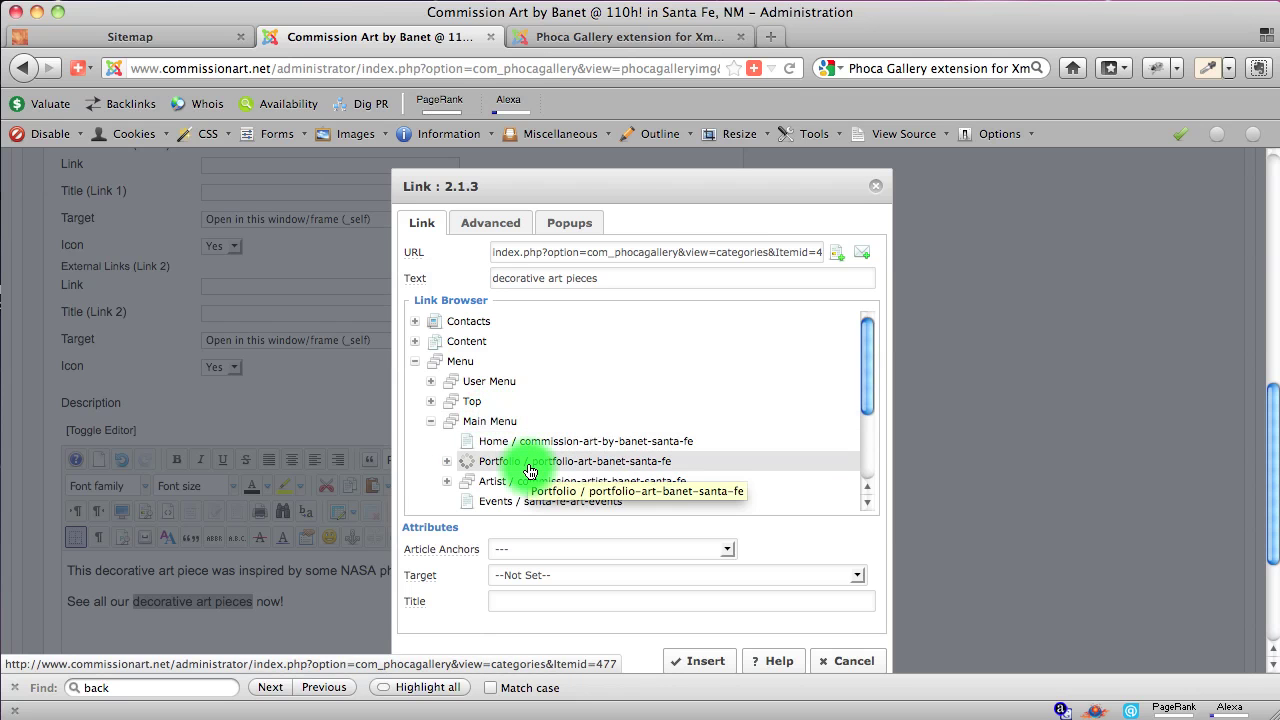
left_click(530, 480)
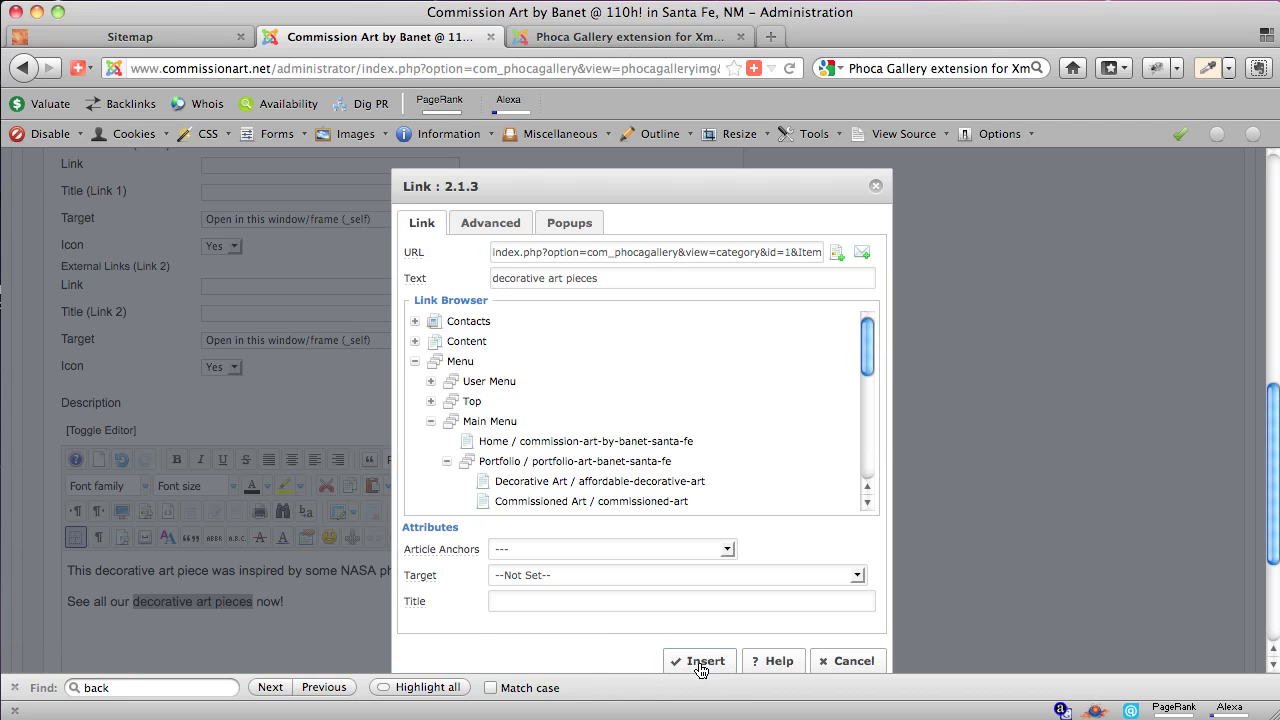
mouse_move(591, 251)
left_mouse_down()
mouse_move(734, 251)
mouse_move(545, 251)
mouse_move(604, 247)
left_mouse_up()
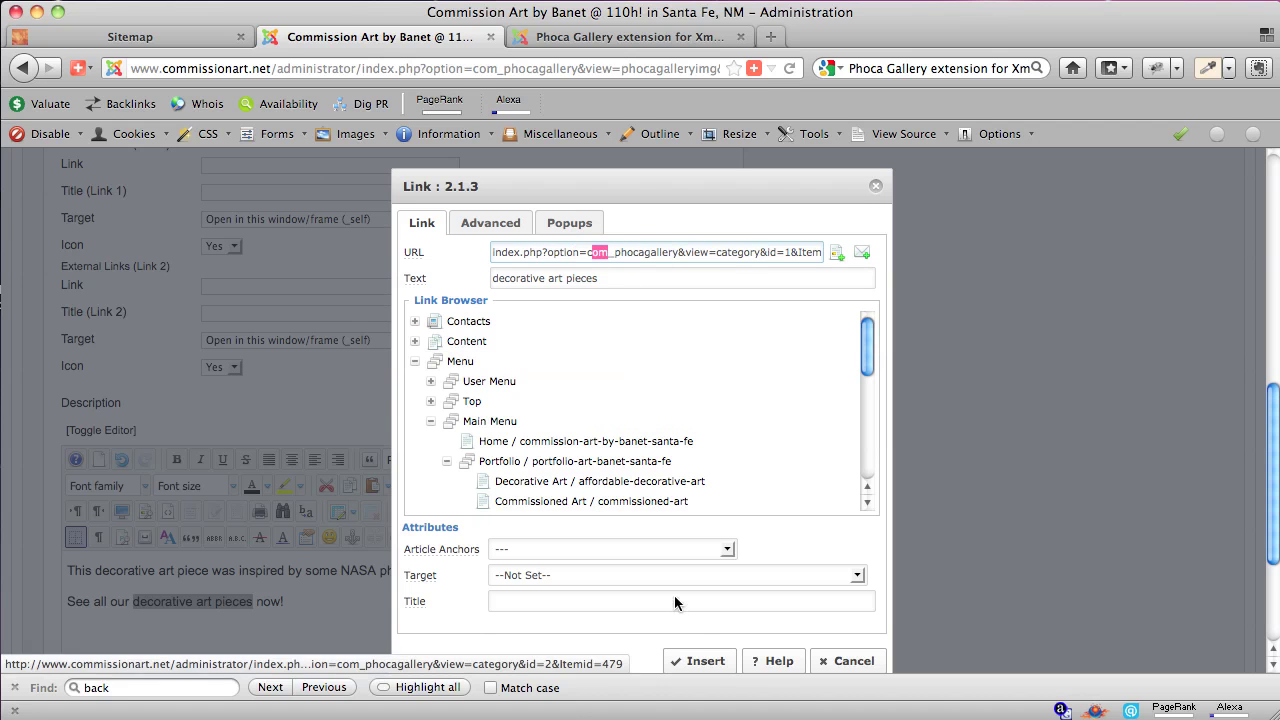
left_click(698, 662)
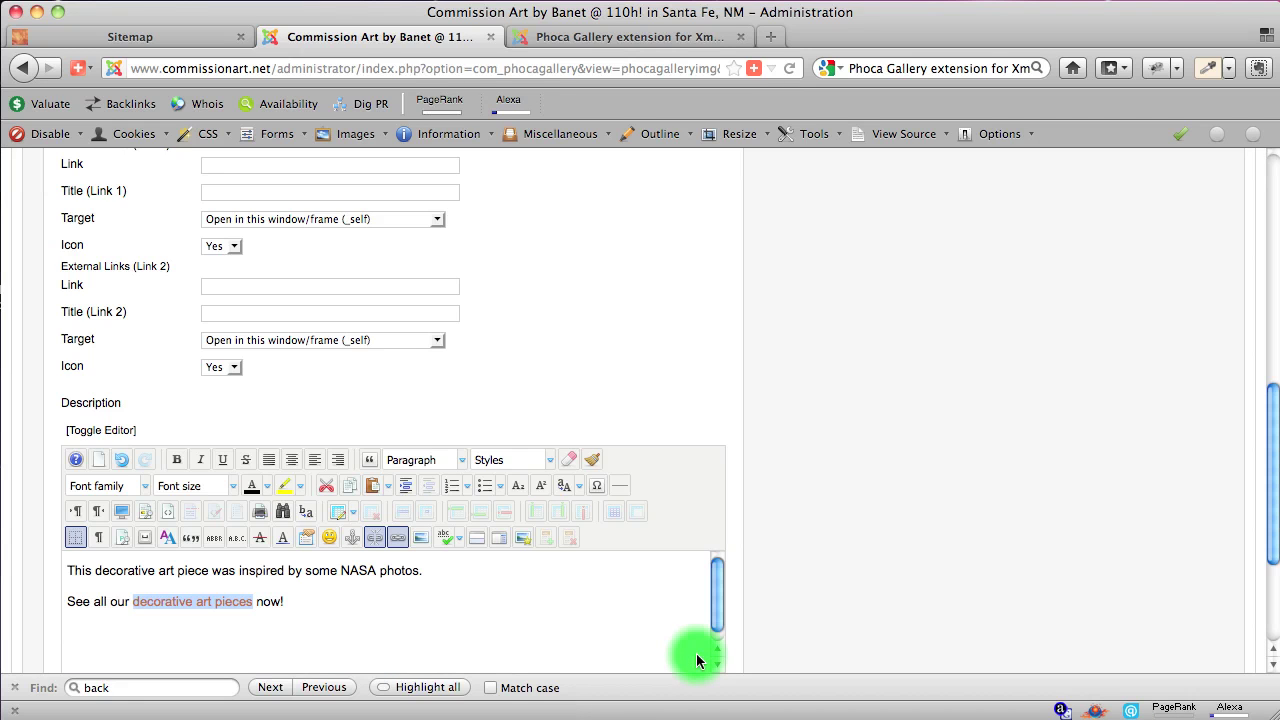
left_click(532, 614)
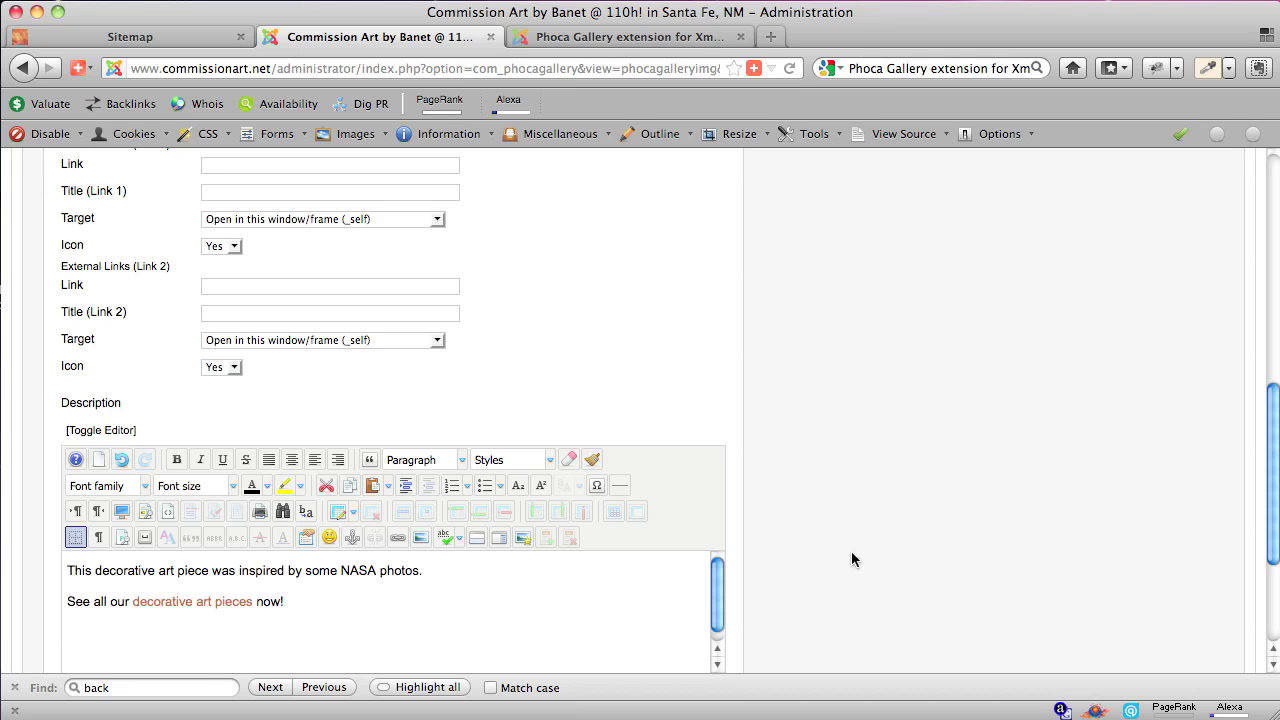
scroll(851, 551, "up", 15)
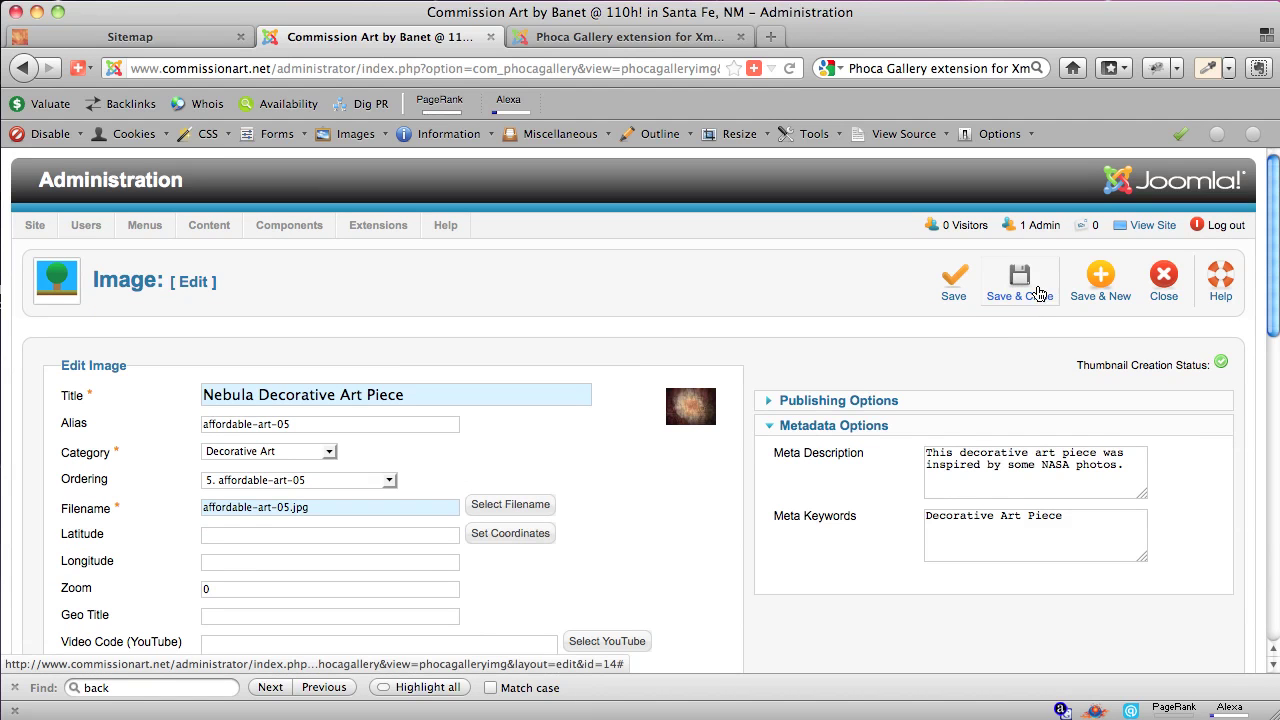
Close the image editor without saving and review the image titles and aliases in the Decorative Art list.
left_click(1168, 284)
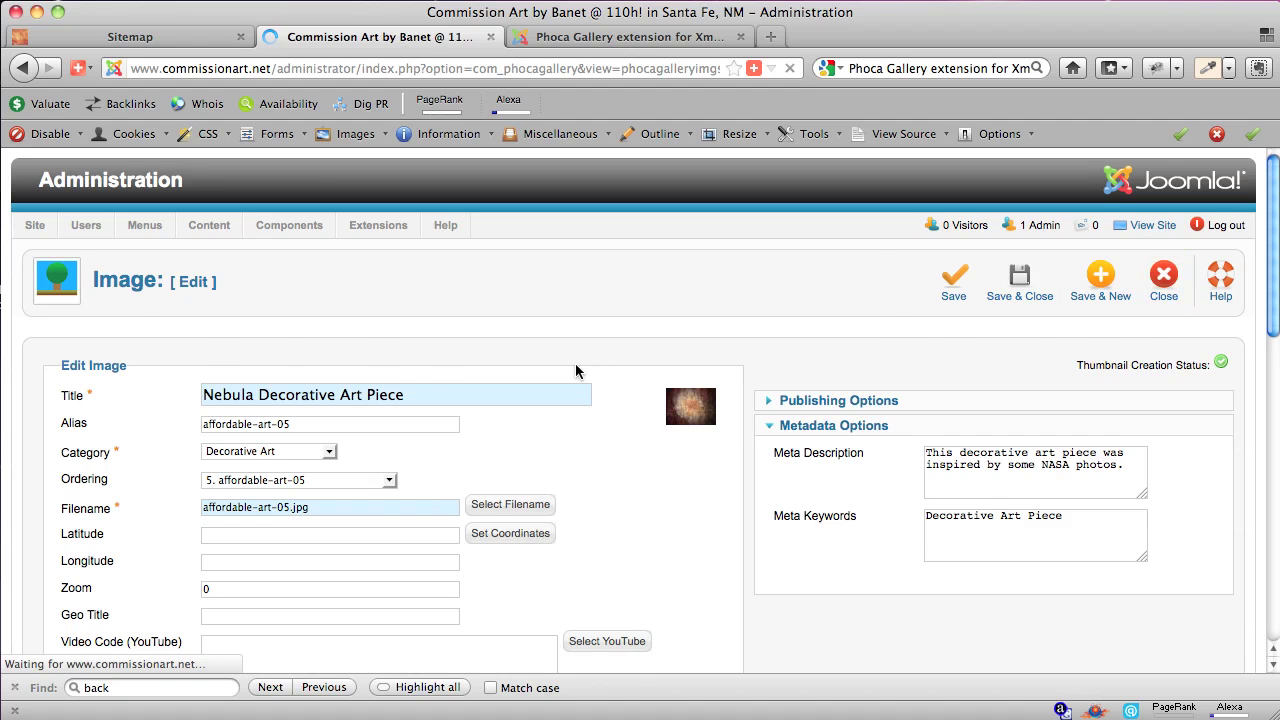
left_click_drag(246, 528, 143, 535)
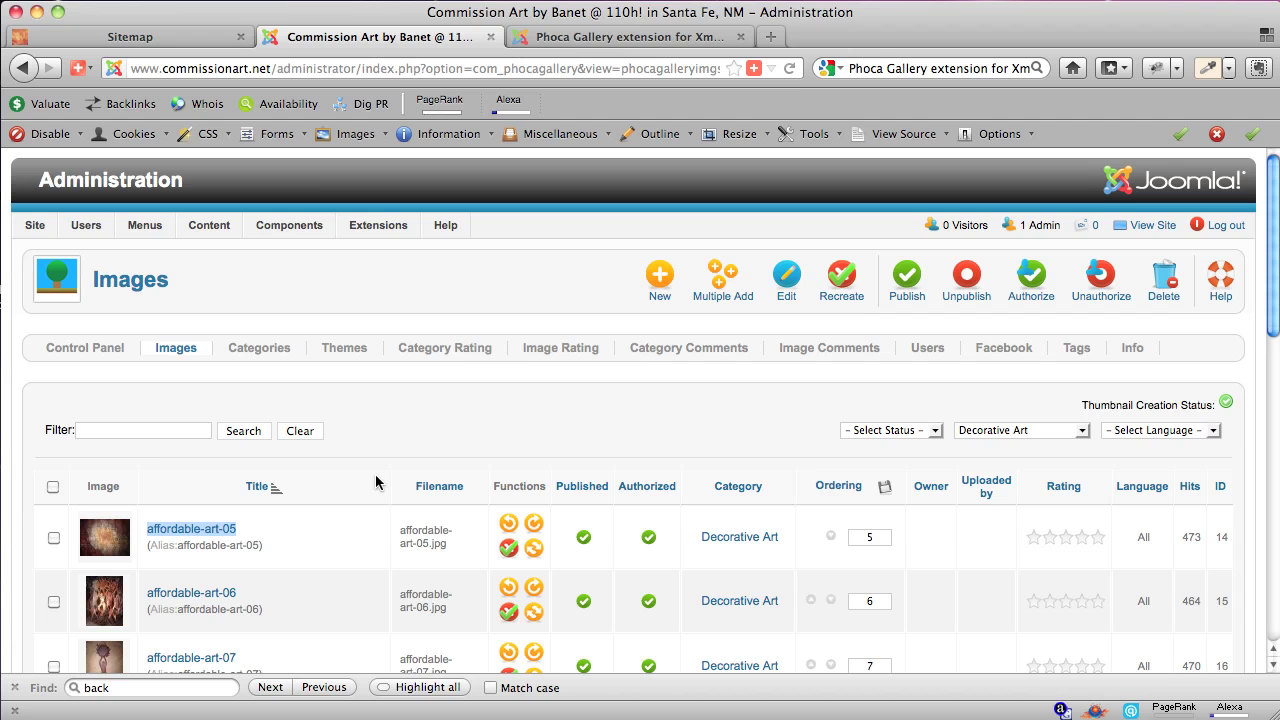
scroll(261, 549, "down", 1)
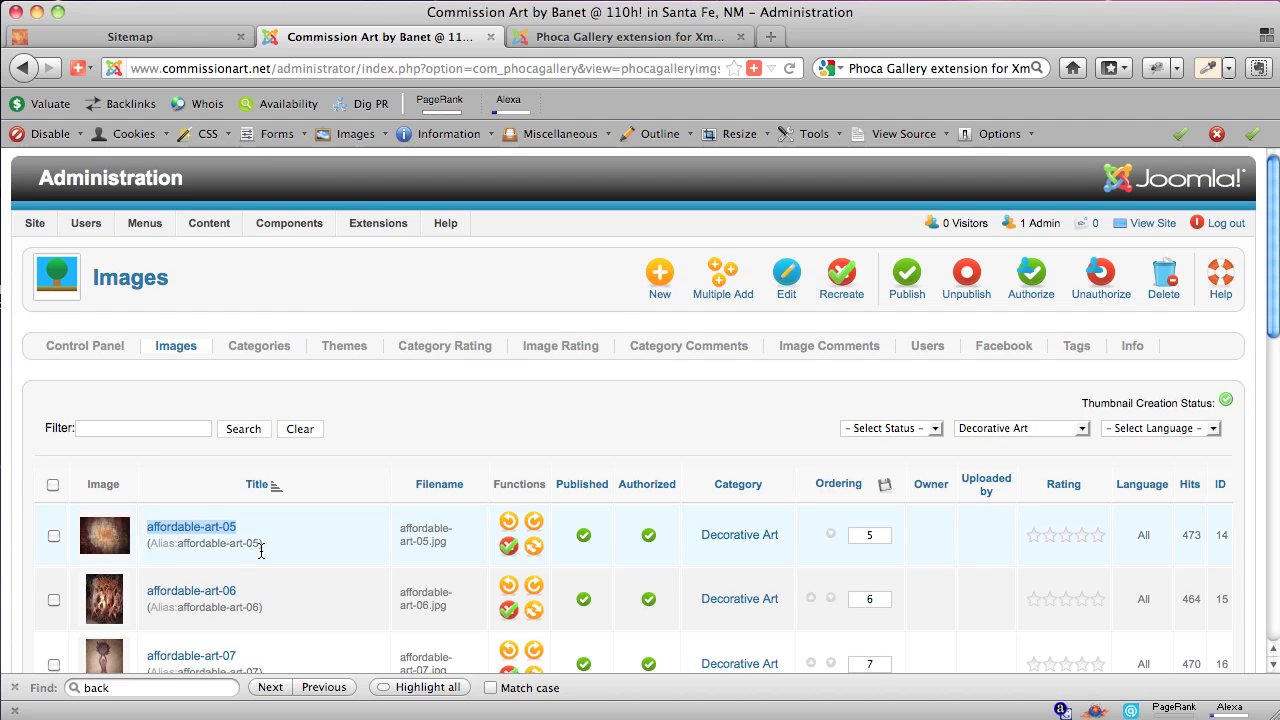
scroll(261, 549, "down", 10)
scroll(261, 552, "up", 10)
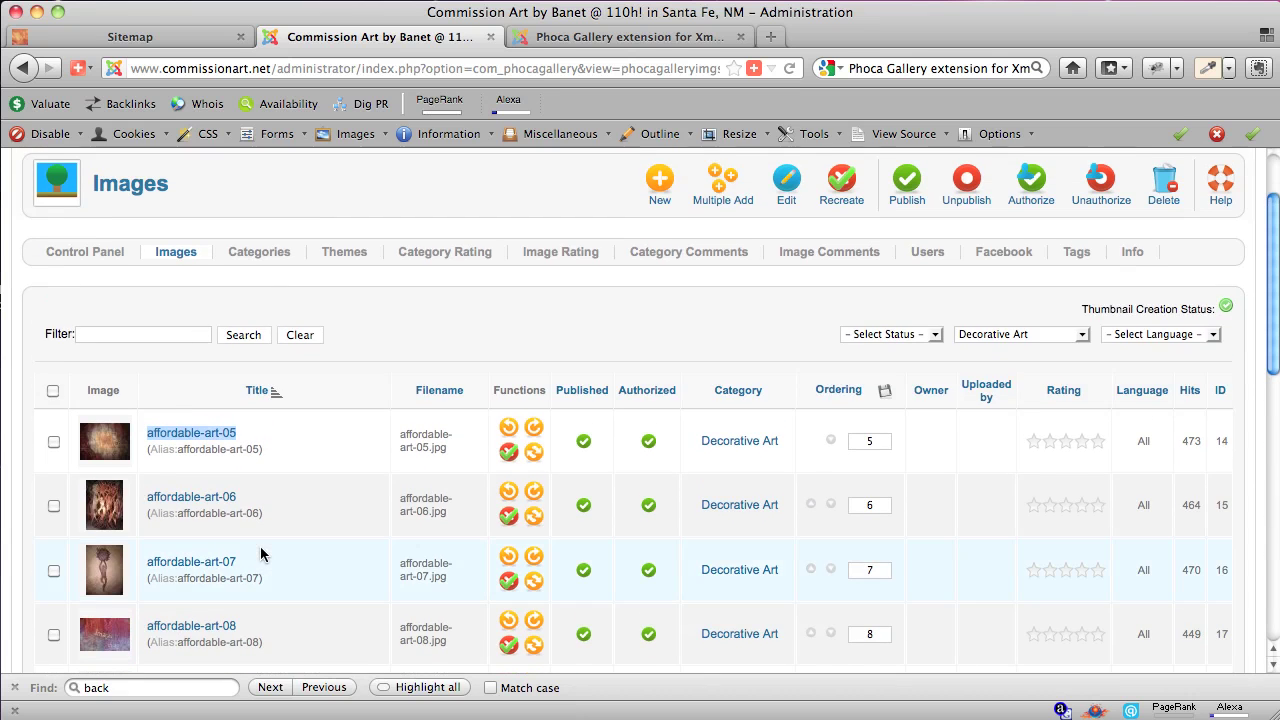
scroll(261, 550, "up", 3)
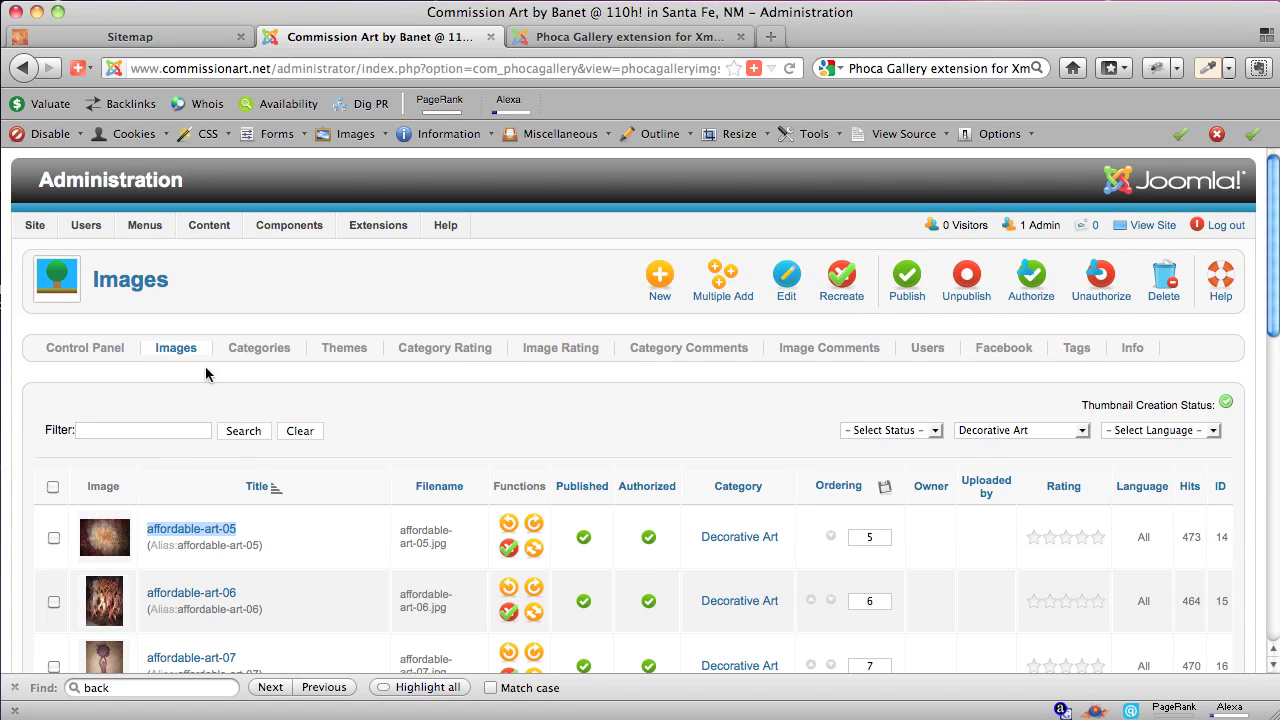
scroll(222, 590, "down", 1)
scroll(222, 590, "down", 3)
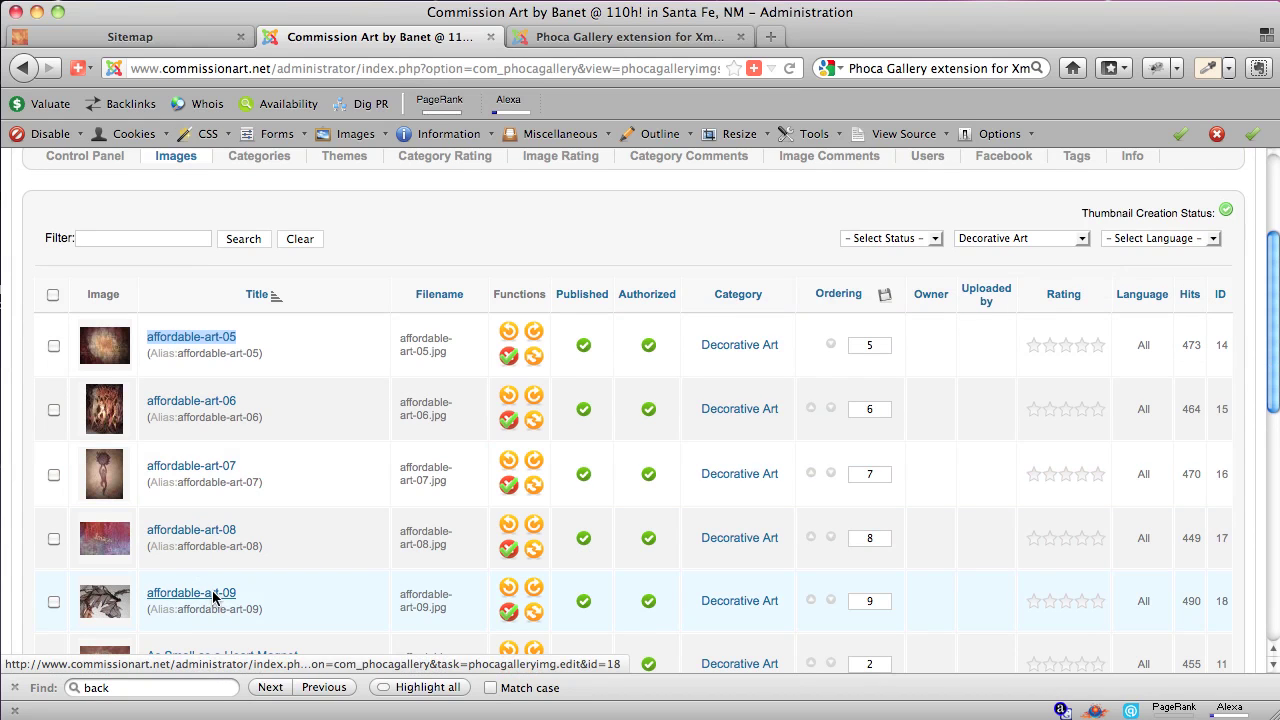
Switch to the site's Sitemap page and examine the page entries under Artist, Events and Blog at its end.
left_click(170, 40)
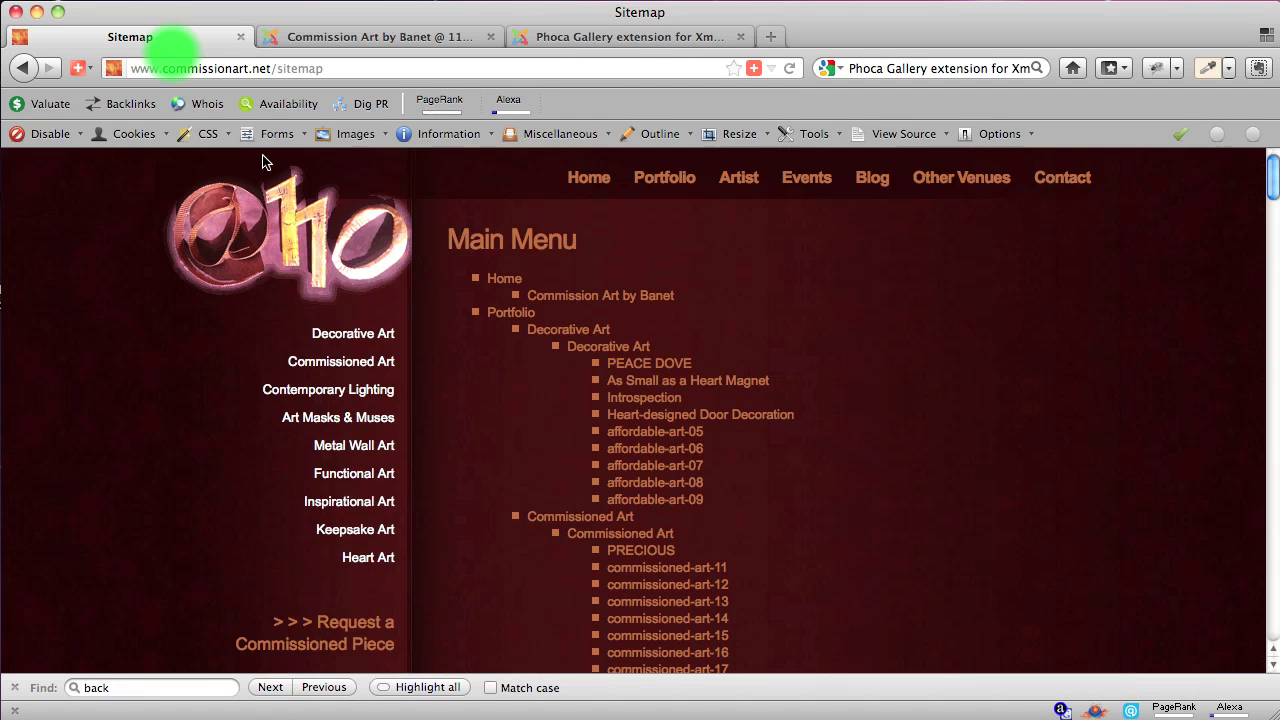
scroll(817, 551, "down", 15)
scroll(817, 551, "down", 15)
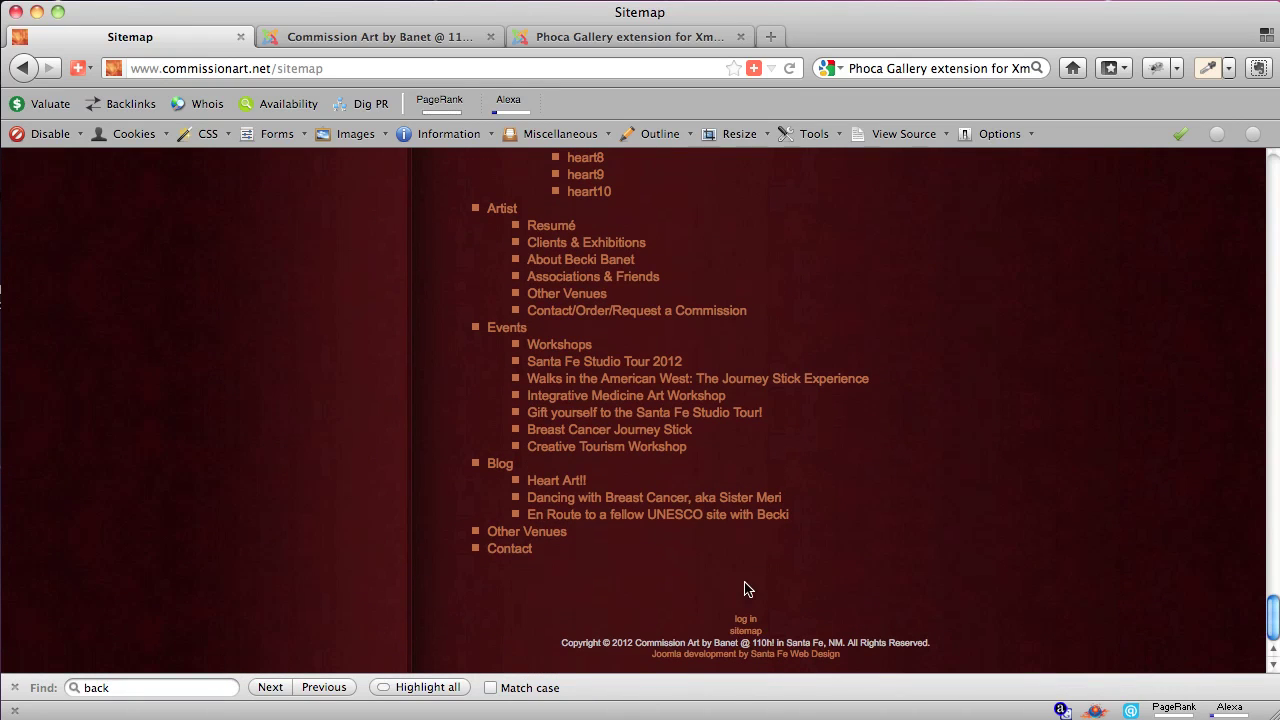
scroll(748, 589, "up", 3)
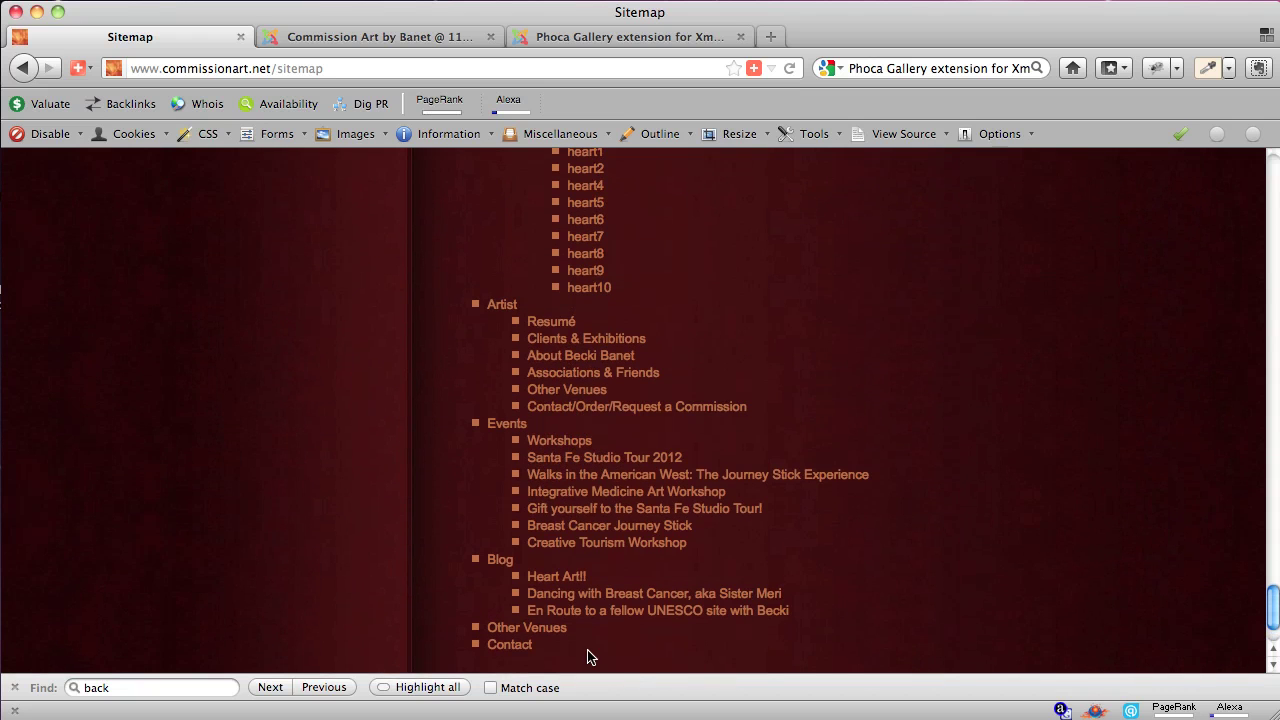
left_click_drag(565, 652, 508, 303)
scroll(729, 291, "up", 10)
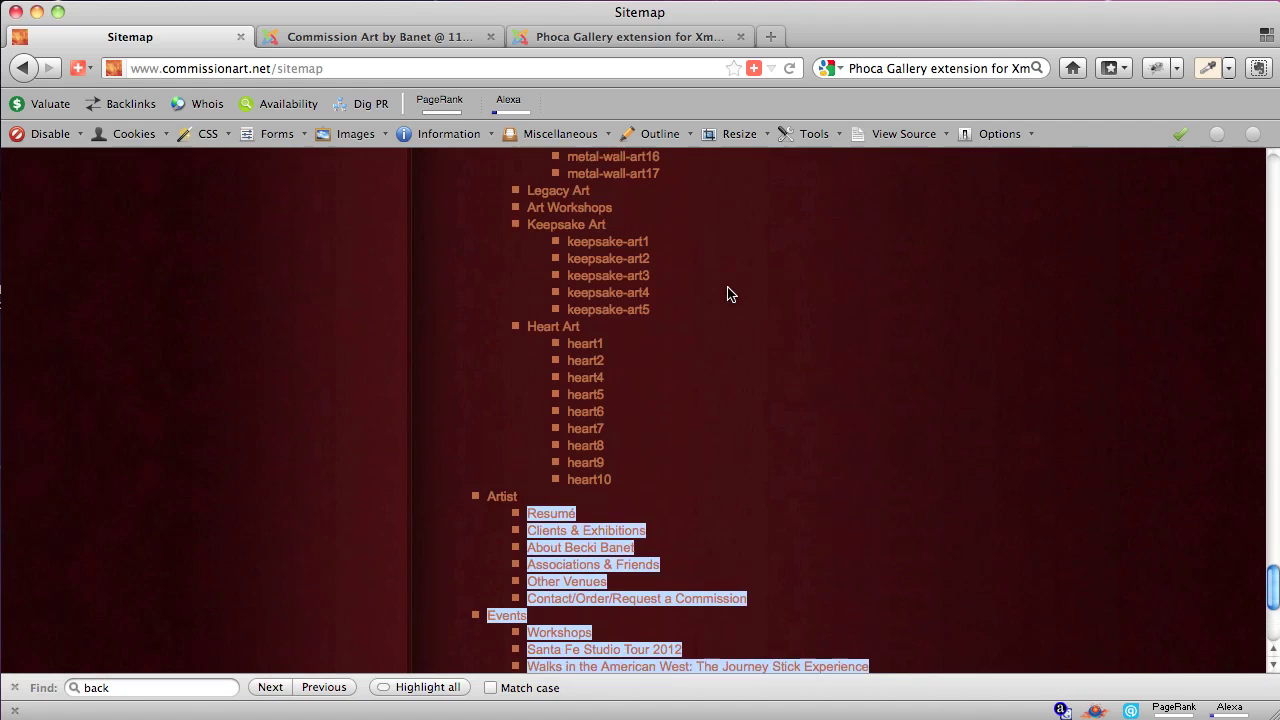
Examine how gallery images are named in the sitemap, from Keepsake Art and metal wall art back up to Decorative Art.
left_click_drag(671, 457, 568, 388)
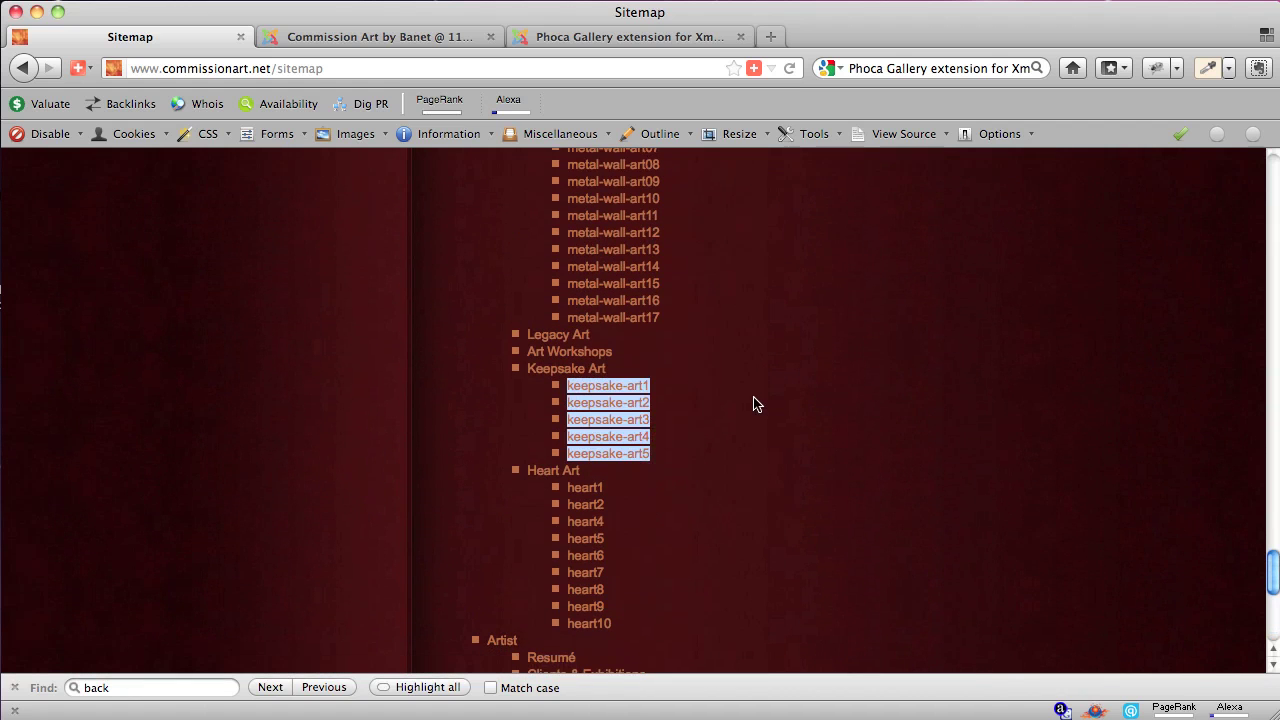
scroll(757, 405, "up", 4)
scroll(755, 405, "up", 2)
left_click_drag(682, 505, 594, 294)
scroll(903, 376, "up", 10)
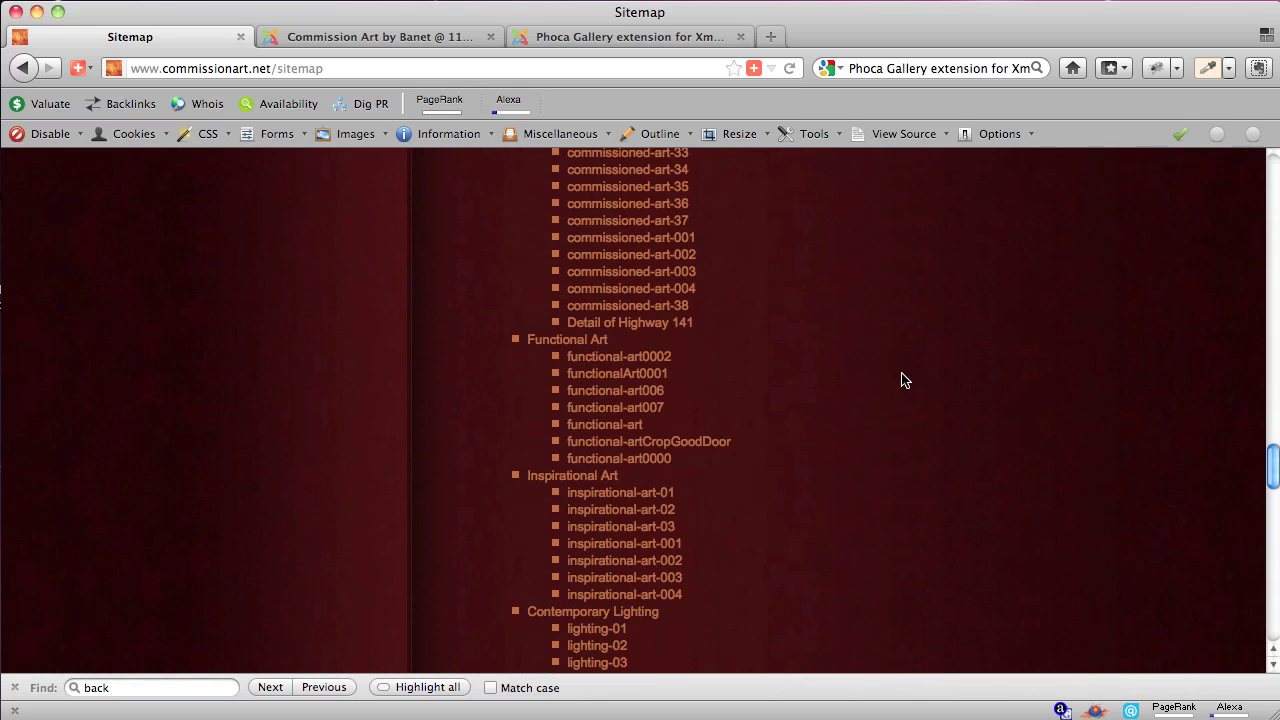
scroll(903, 380, "up", 10)
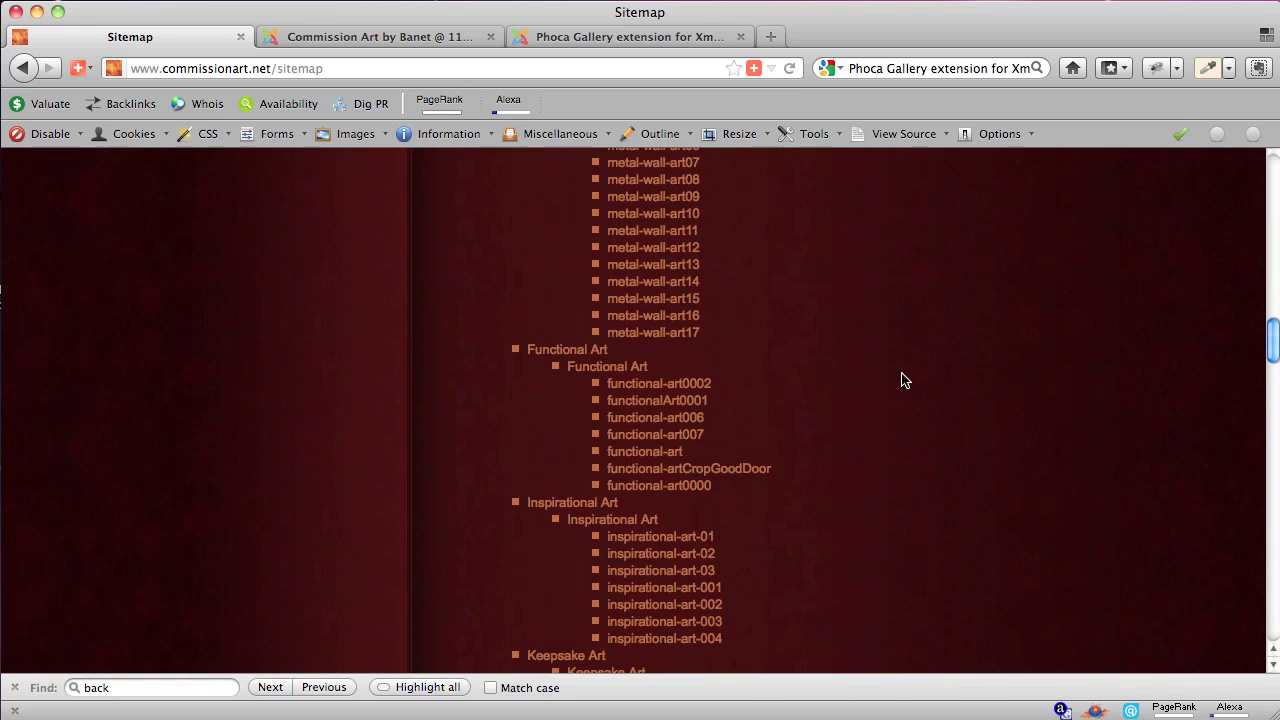
scroll(903, 380, "up", 15)
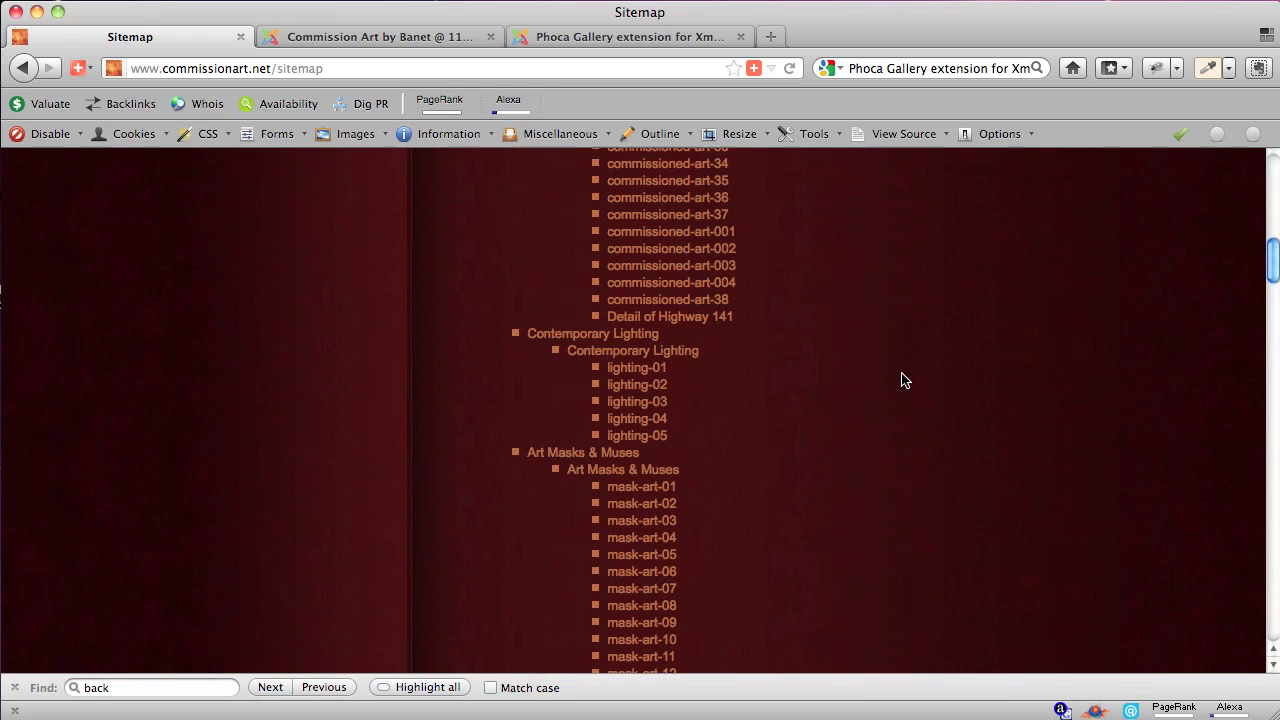
scroll(903, 378, "up", 10)
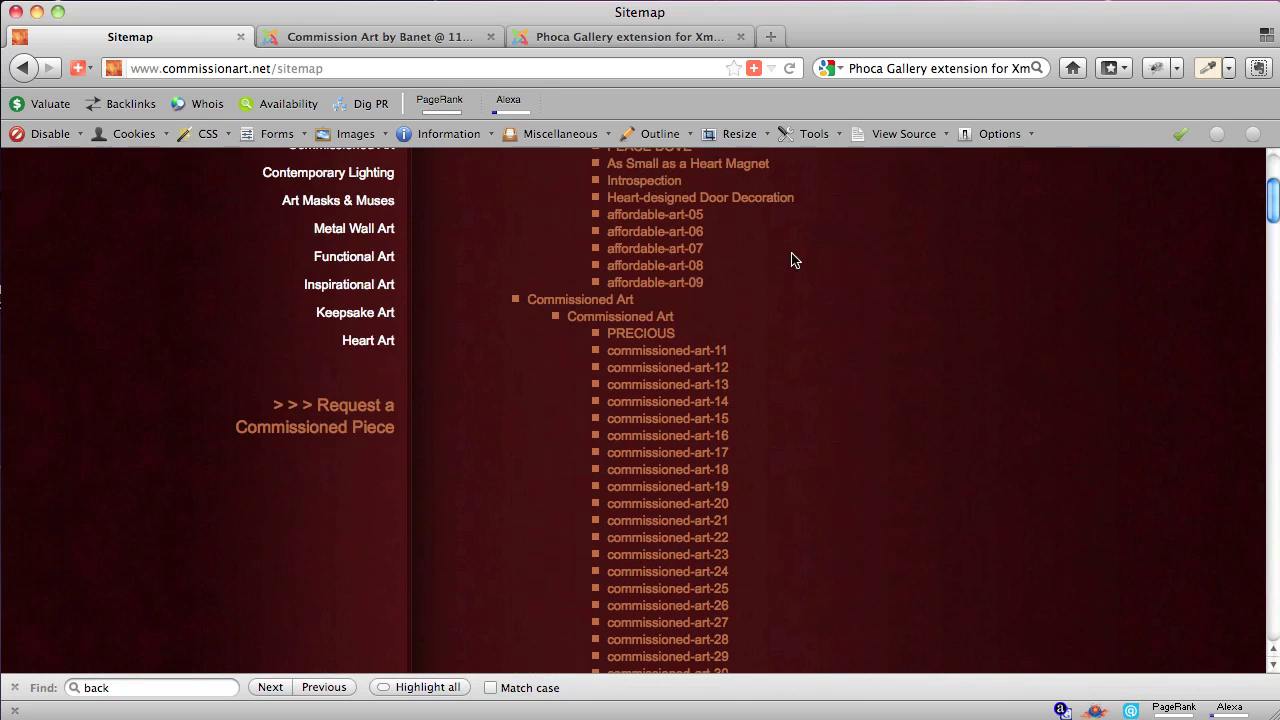
scroll(791, 270, "up", 3)
mouse_move(800, 414)
left_mouse_down()
mouse_move(541, 420)
mouse_move(641, 420)
mouse_move(814, 480)
left_mouse_up()
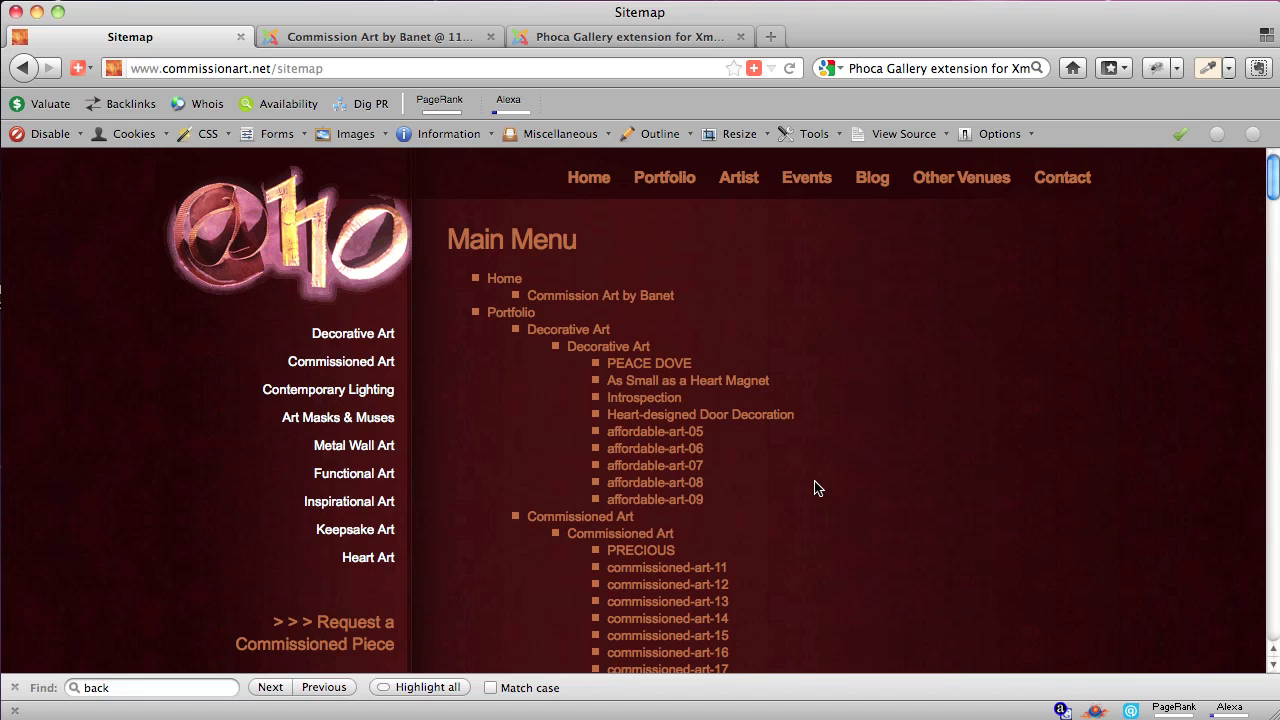
left_click(815, 488)
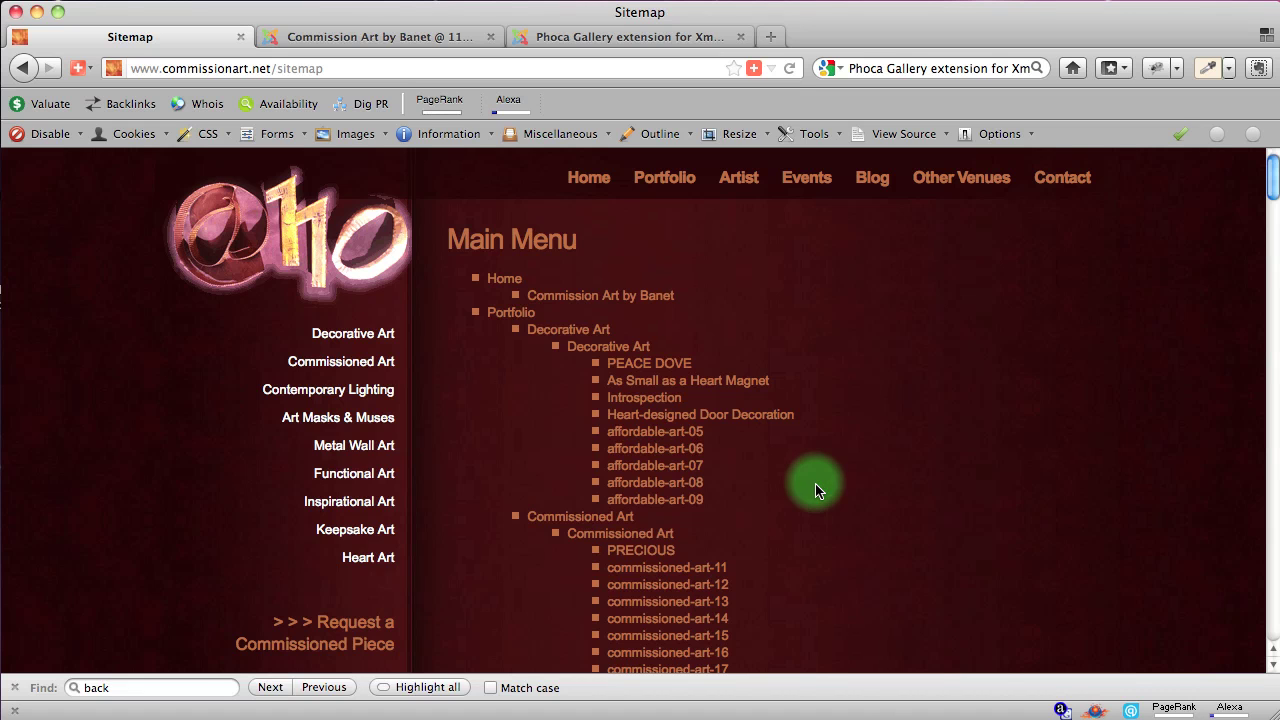